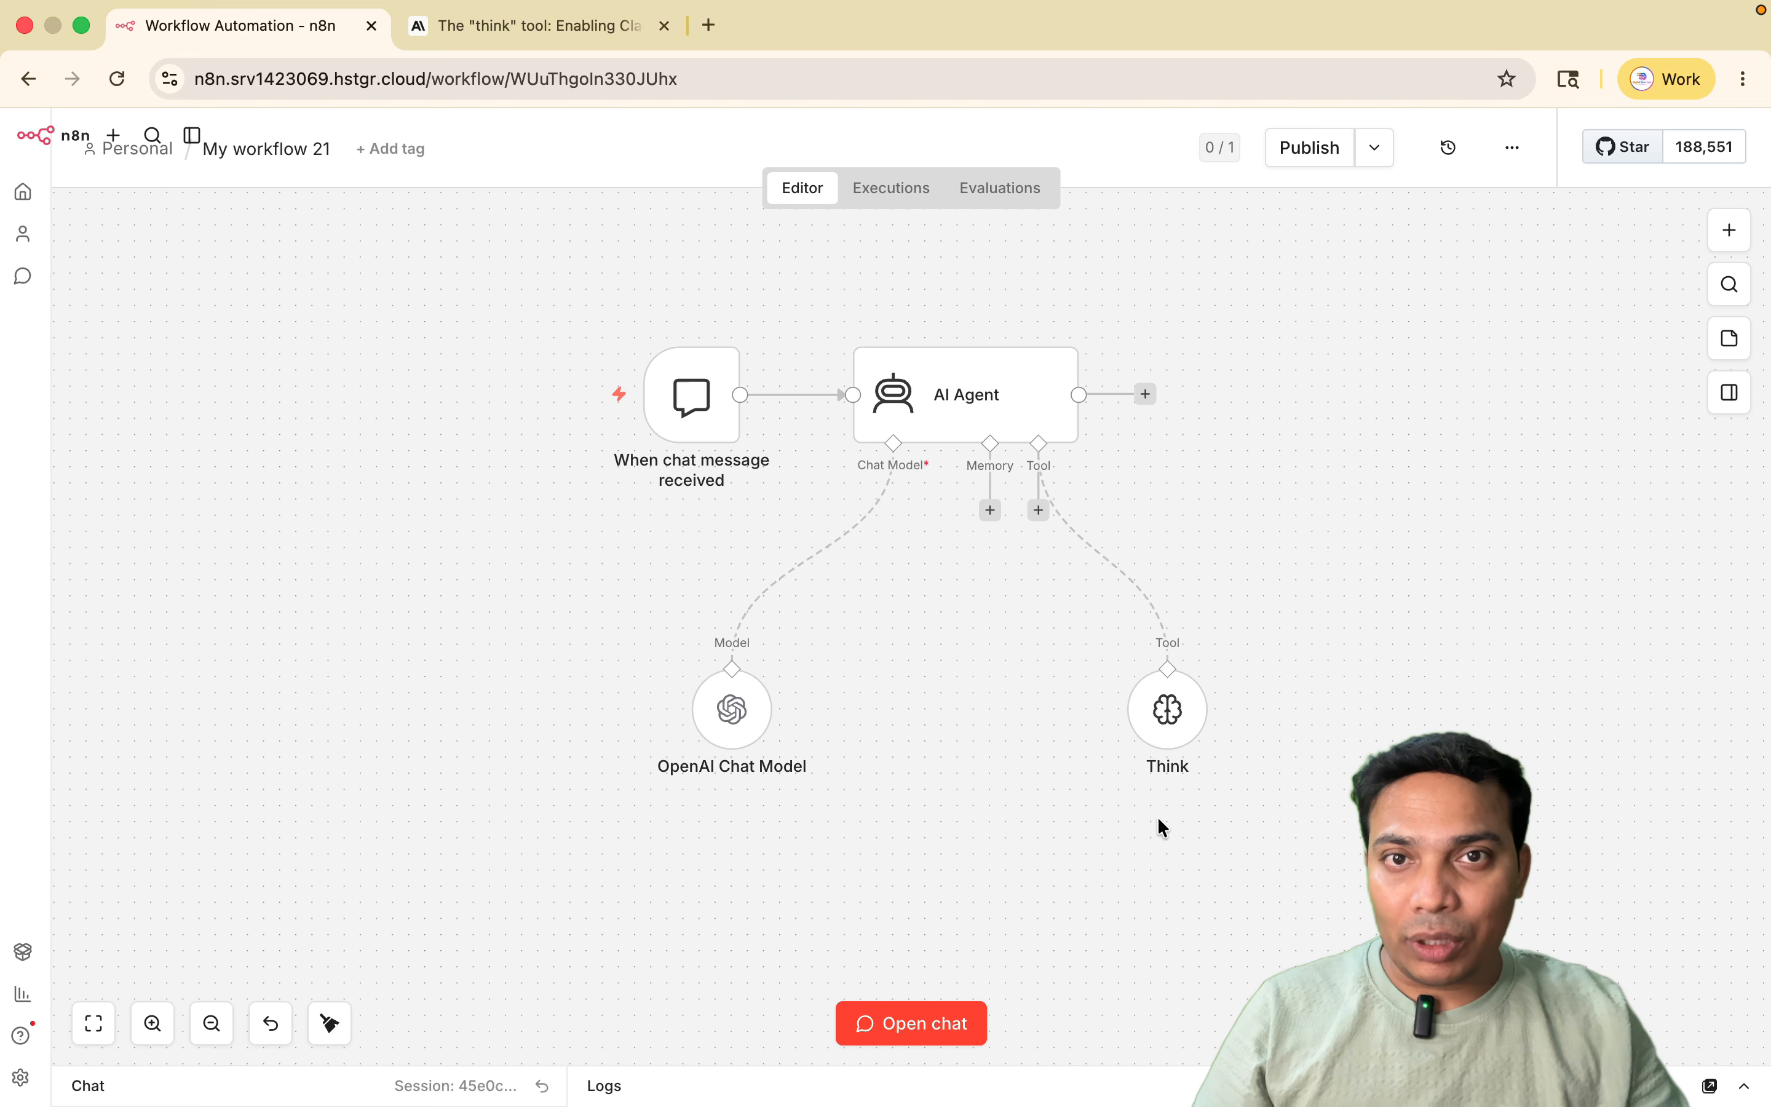
- Switch to Anthropic's article on the "think" tool and examine its title, extended thinking update and introduction
{"action": "key", "text": "ctrl+Tab"}
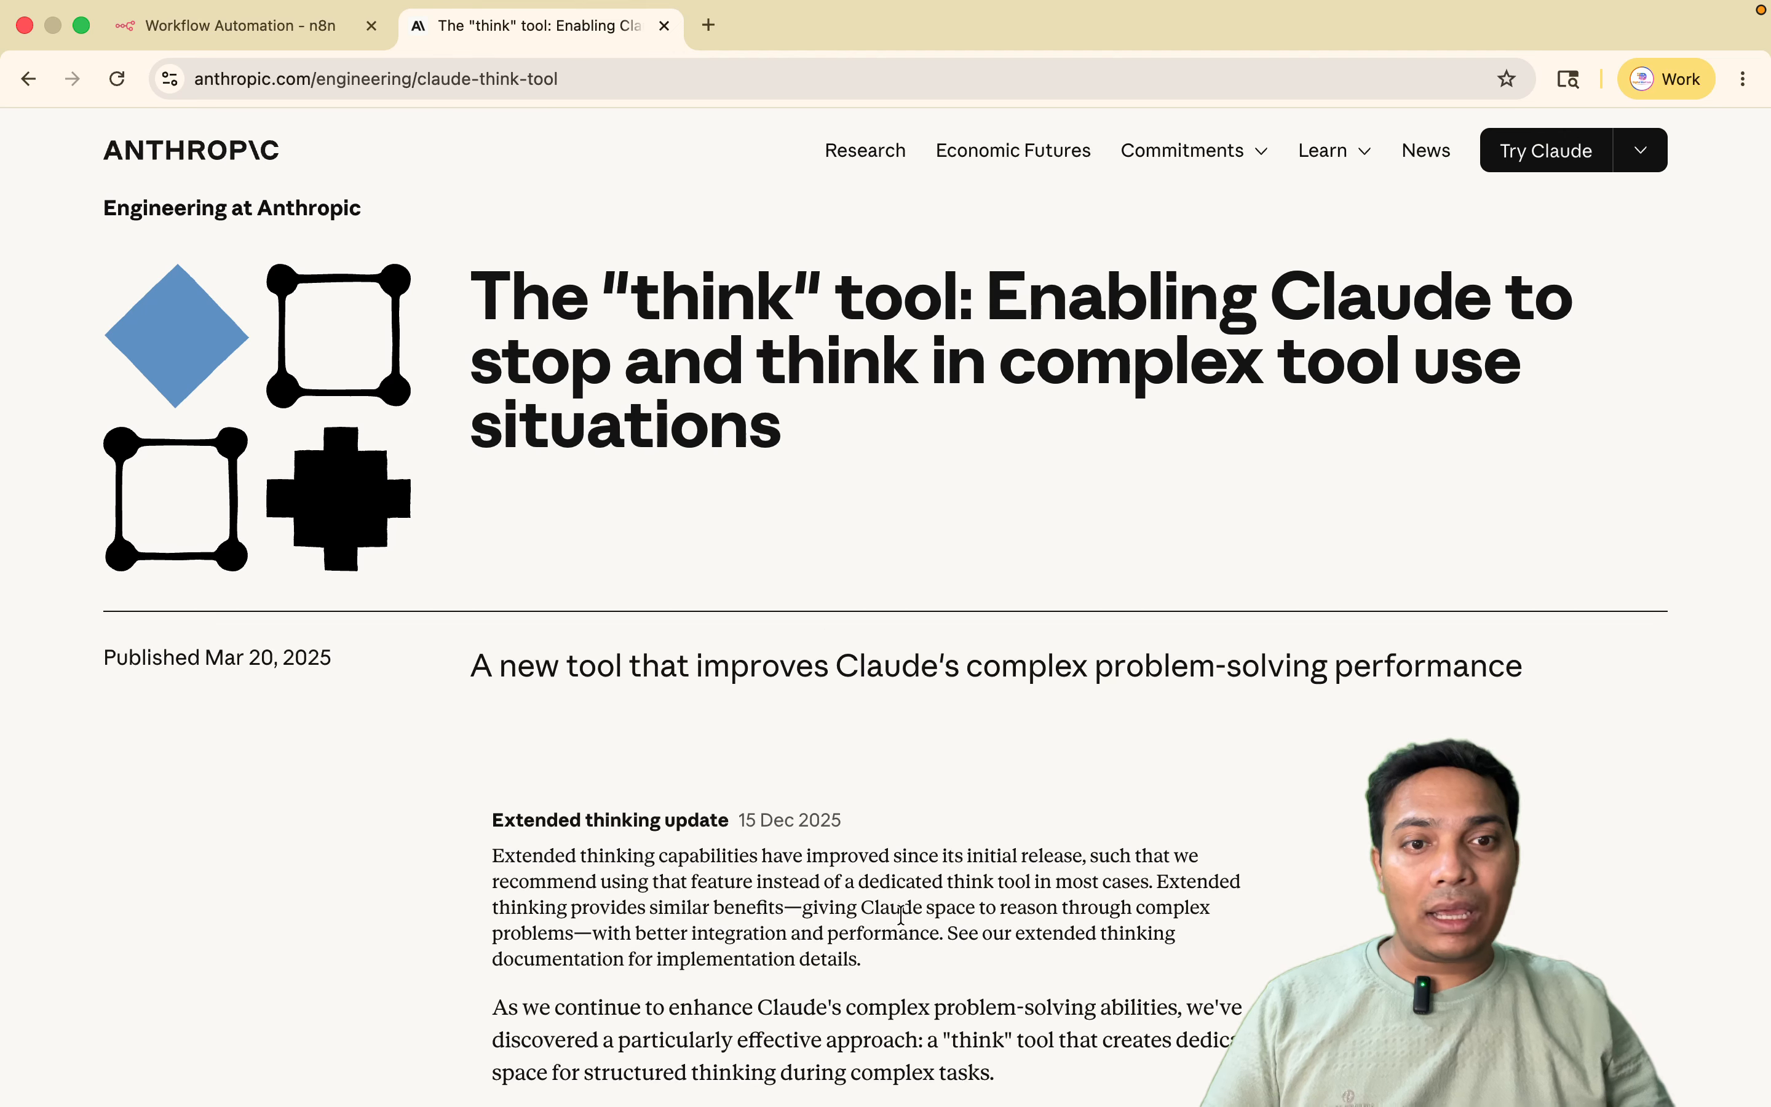
{"action": "scroll", "coordinate": [846, 699], "scroll_direction": "down", "scroll_amount": 1}
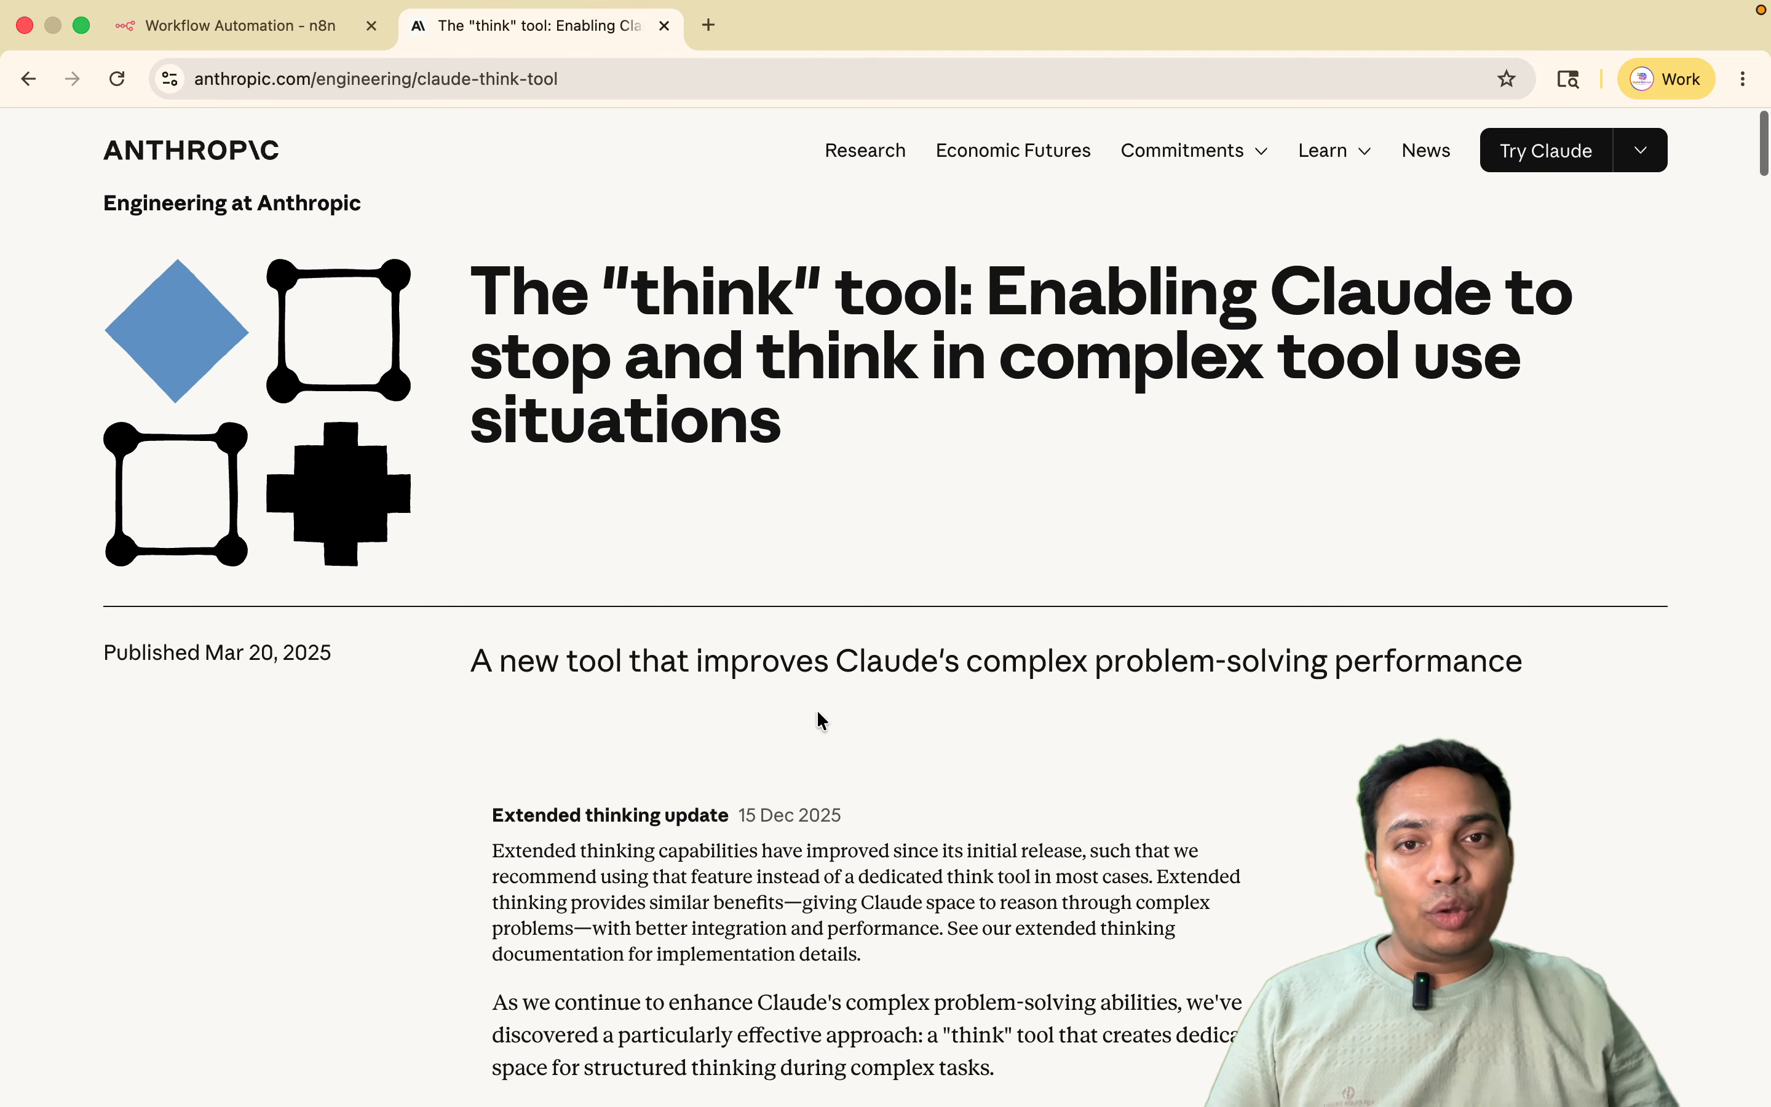
{"action": "scroll", "coordinate": [913, 518], "scroll_direction": "down", "scroll_amount": 1}
{"action": "scroll", "coordinate": [716, 243], "scroll_direction": "up", "scroll_amount": 2}
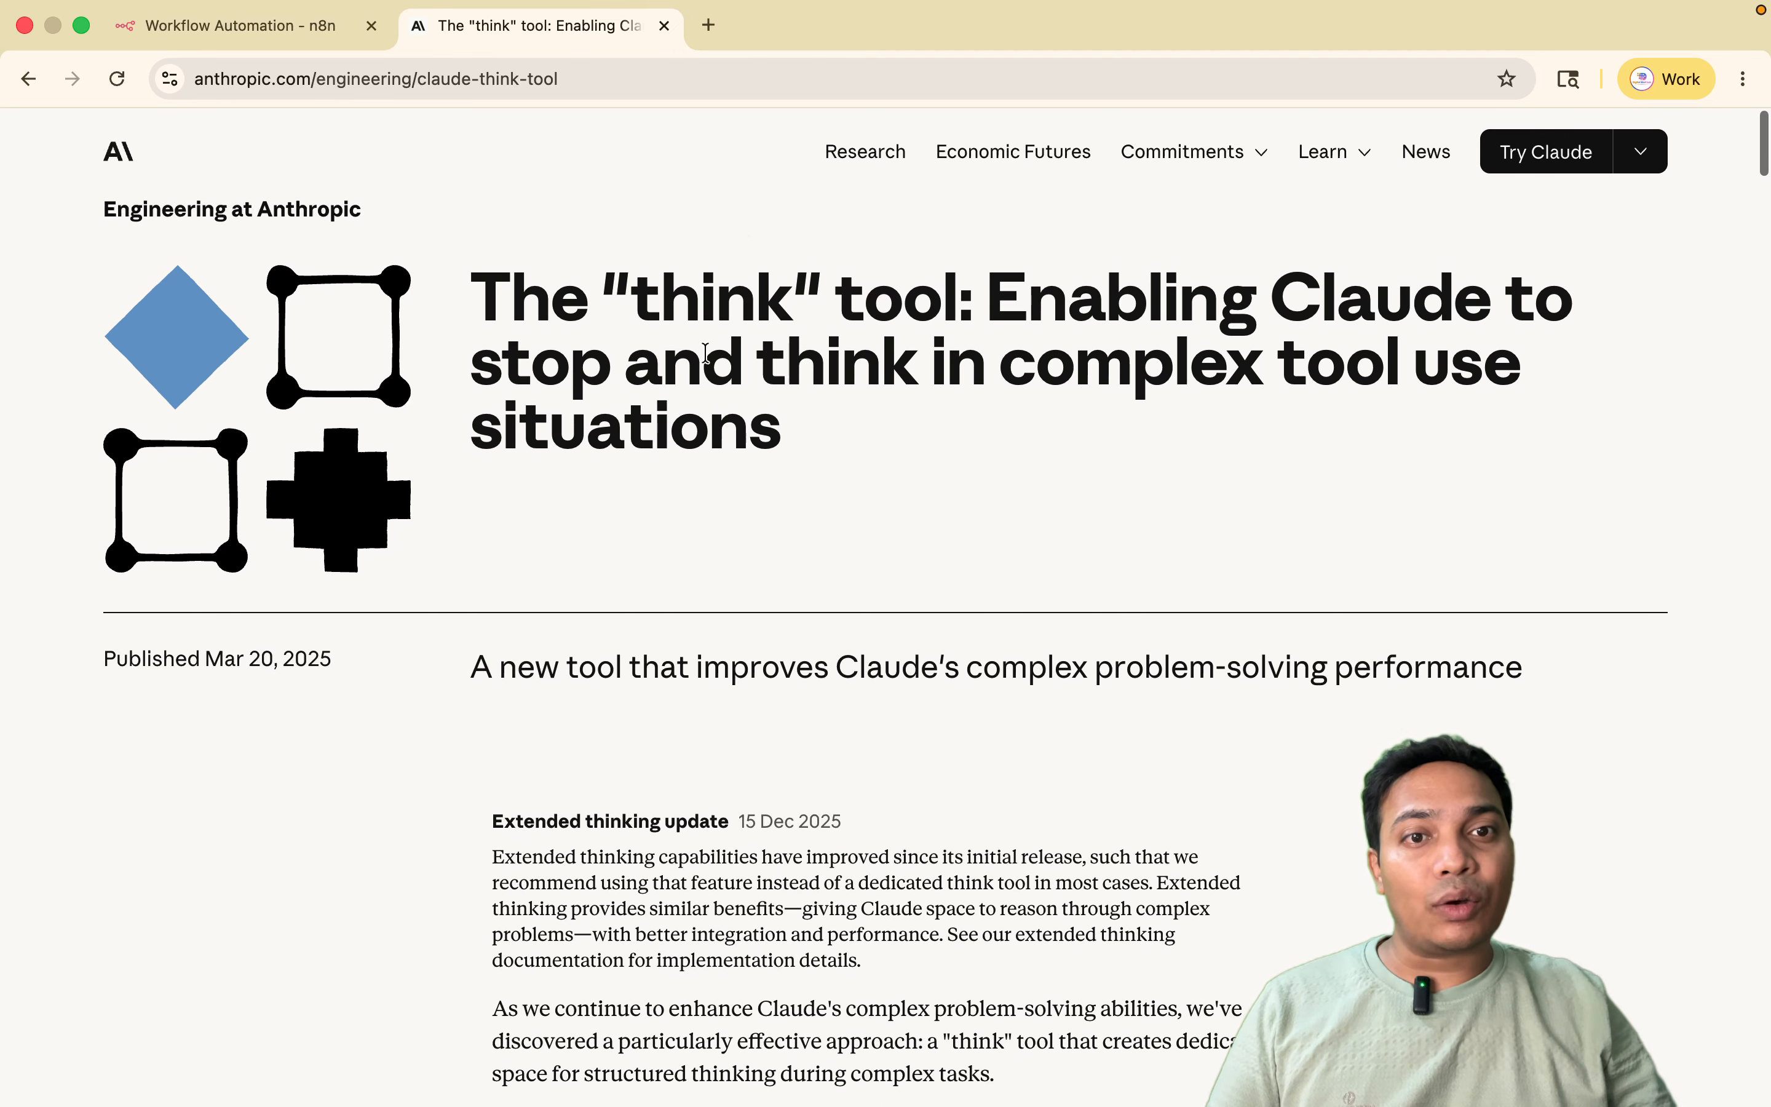
{"action": "left_click_drag", "start_coordinate": [638, 302], "coordinate": [960, 296]}
{"action": "scroll", "coordinate": [1181, 498], "scroll_direction": "down", "scroll_amount": 7}
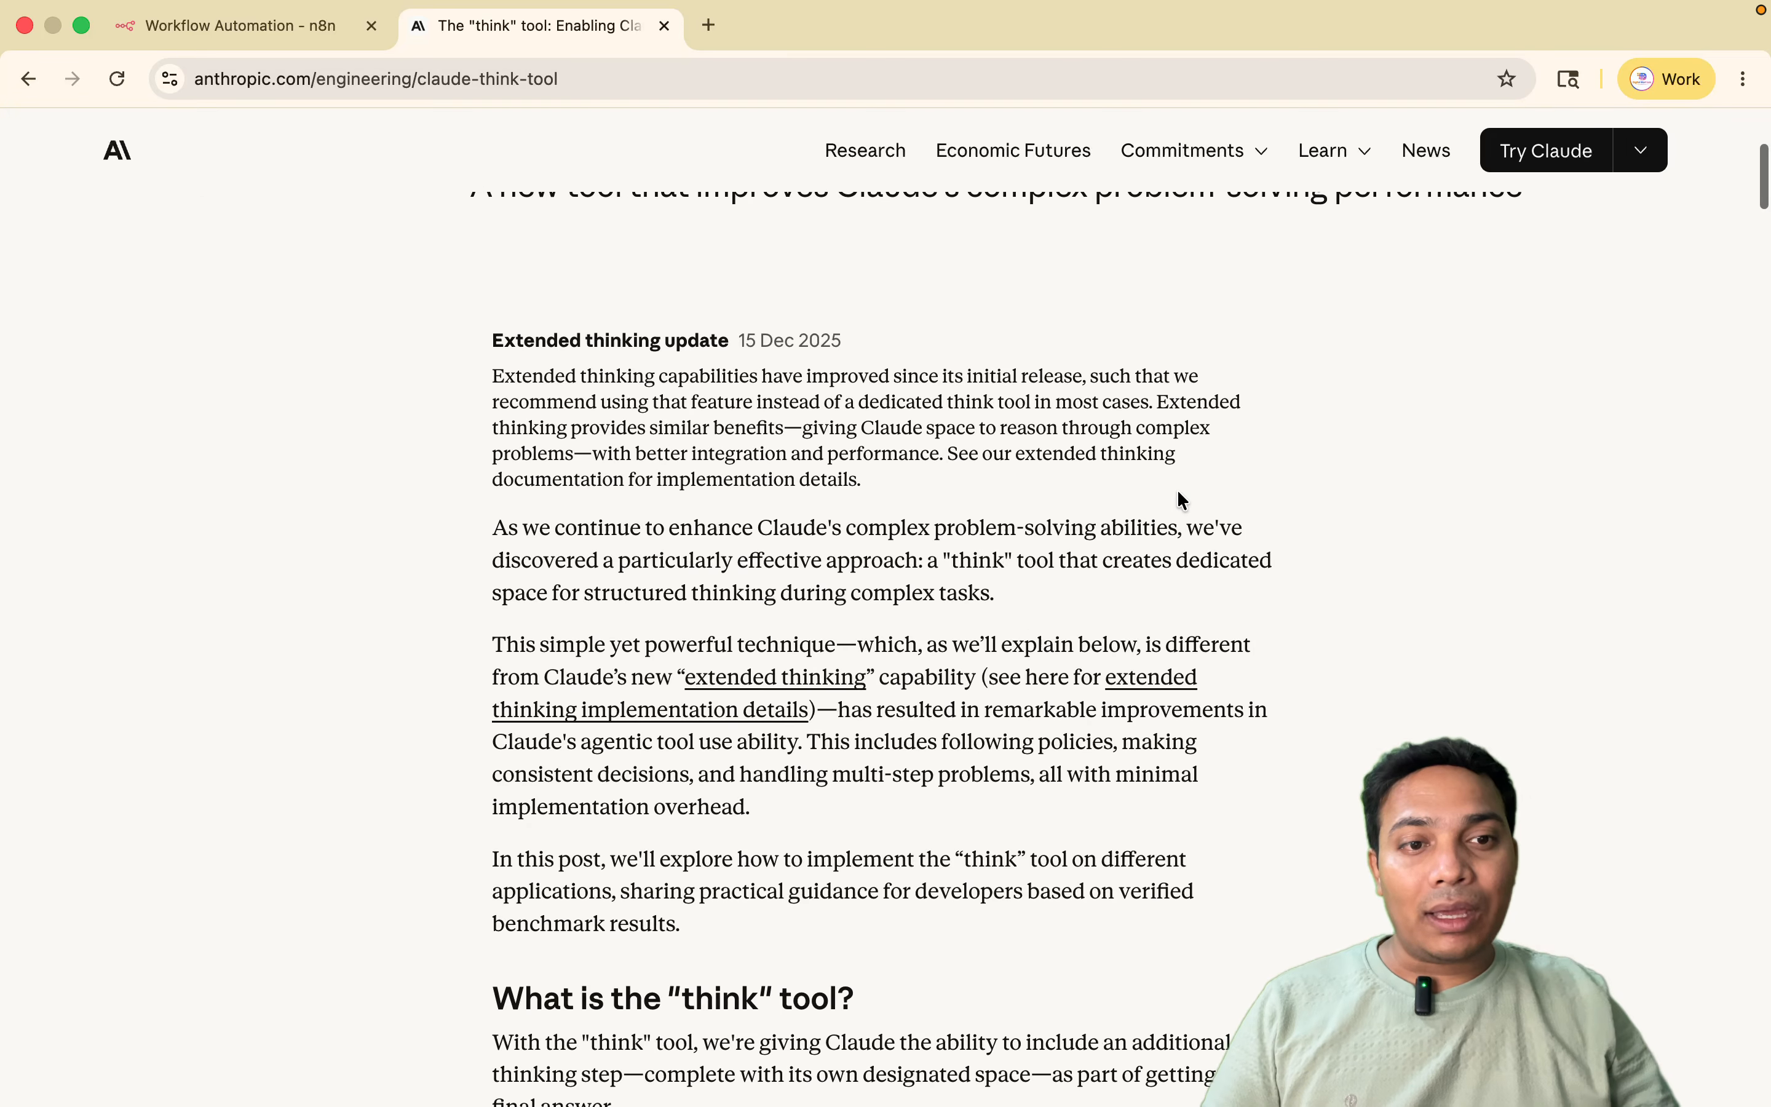
{"action": "scroll", "coordinate": [1236, 738], "scroll_direction": "down", "scroll_amount": 1}
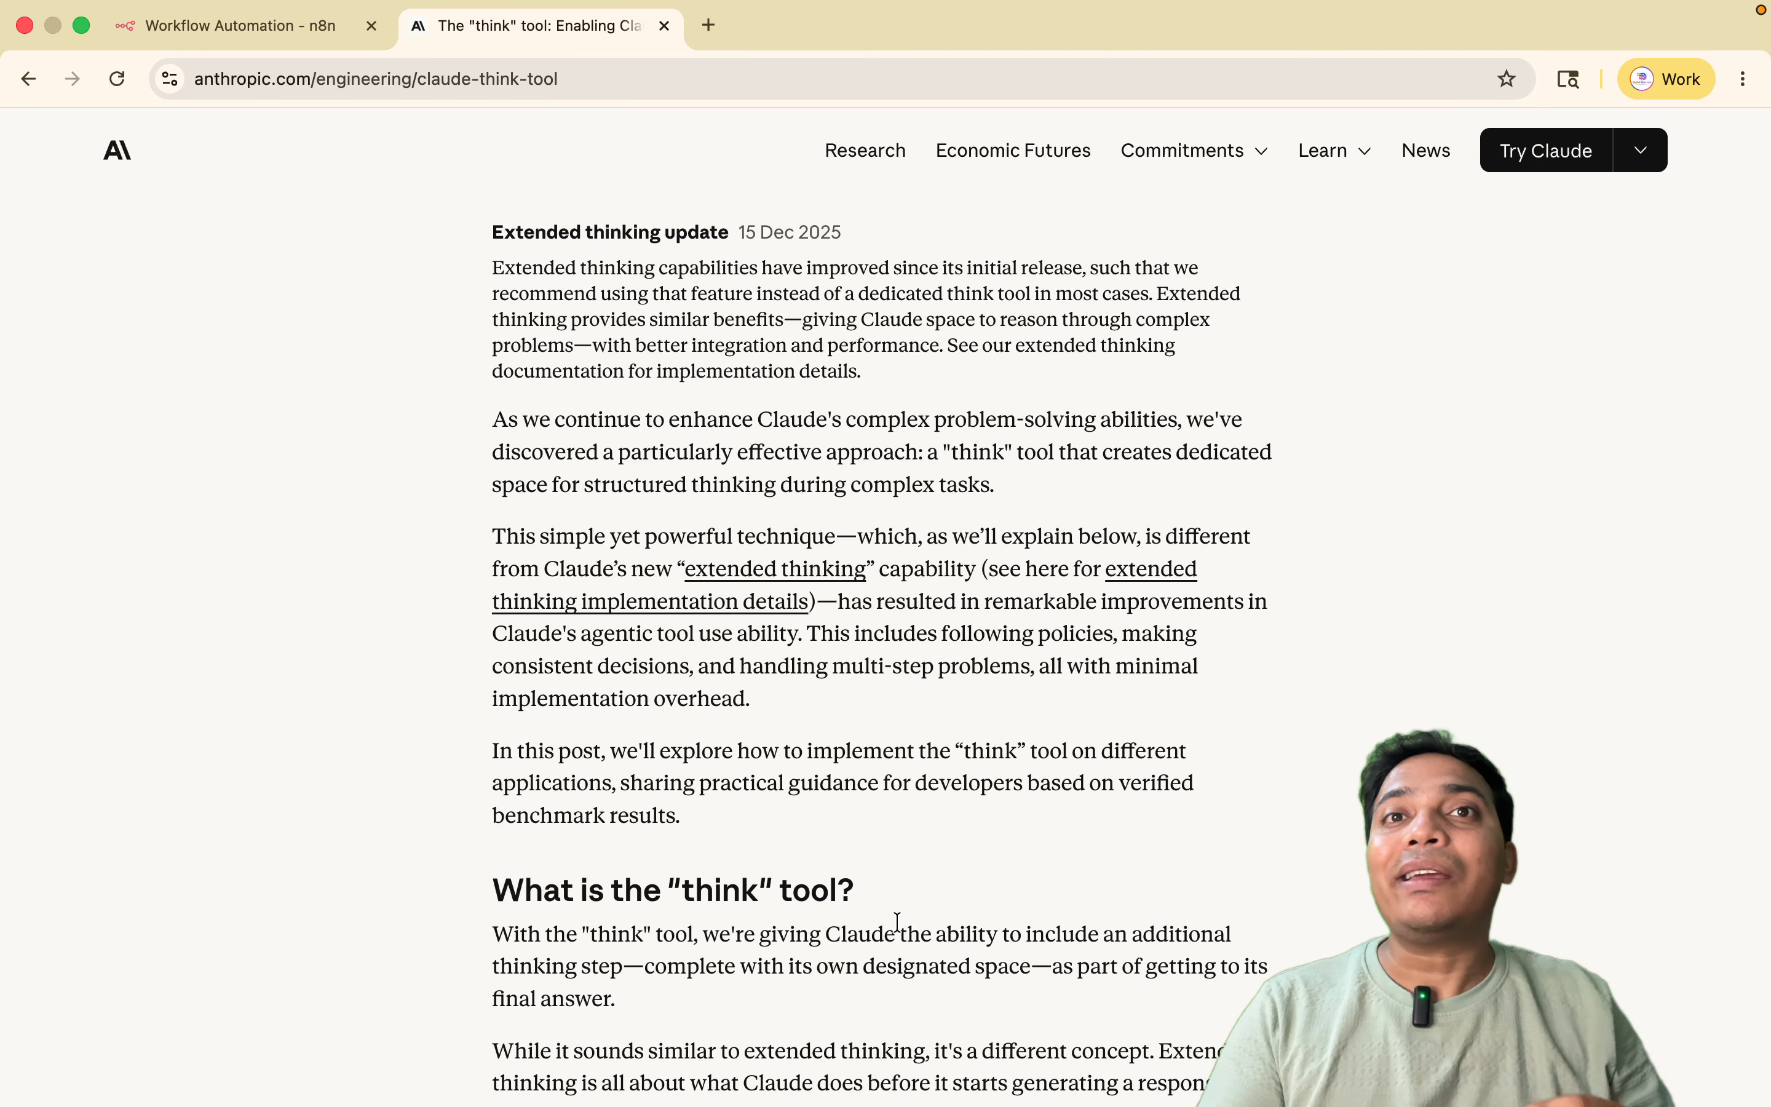
- Return to n8n, create a new workflow and add an AI Agent node with its chat trigger
{"action": "key", "text": "ctrl+shift+Tab"}
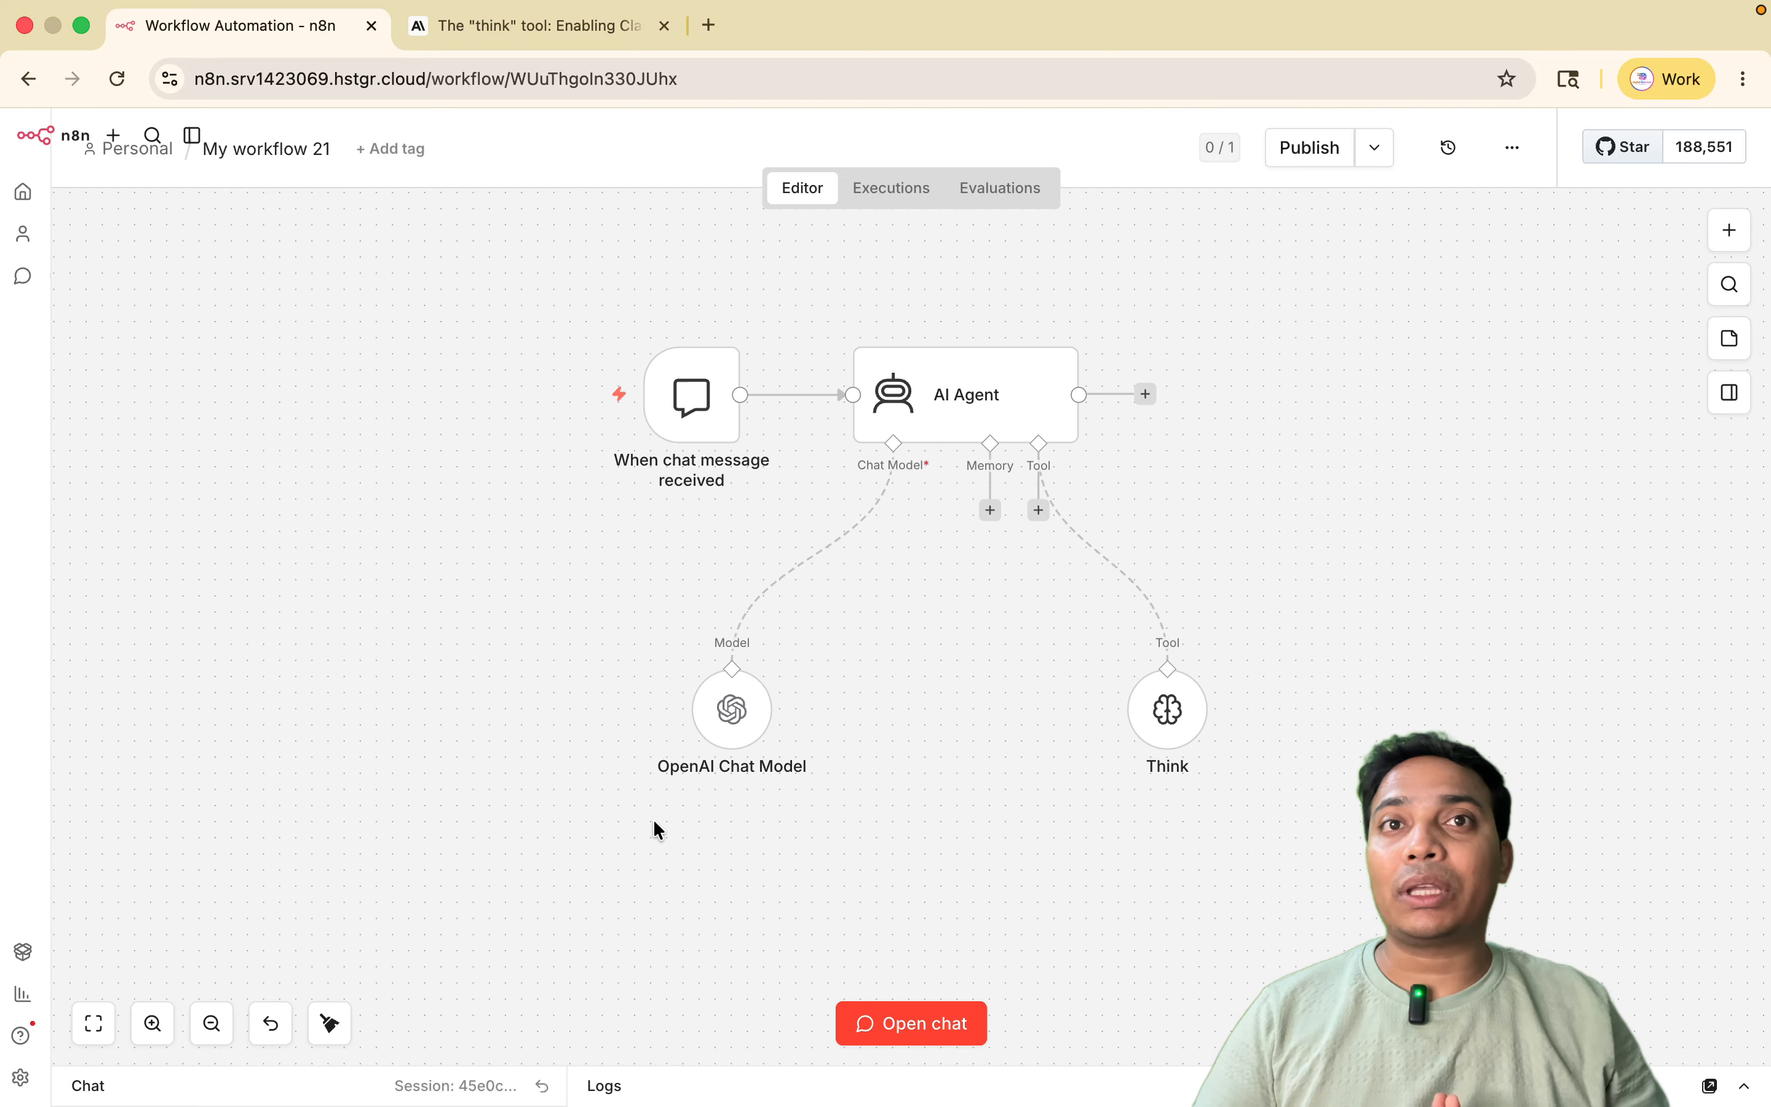
{"action": "left_click", "coordinate": [26, 193]}
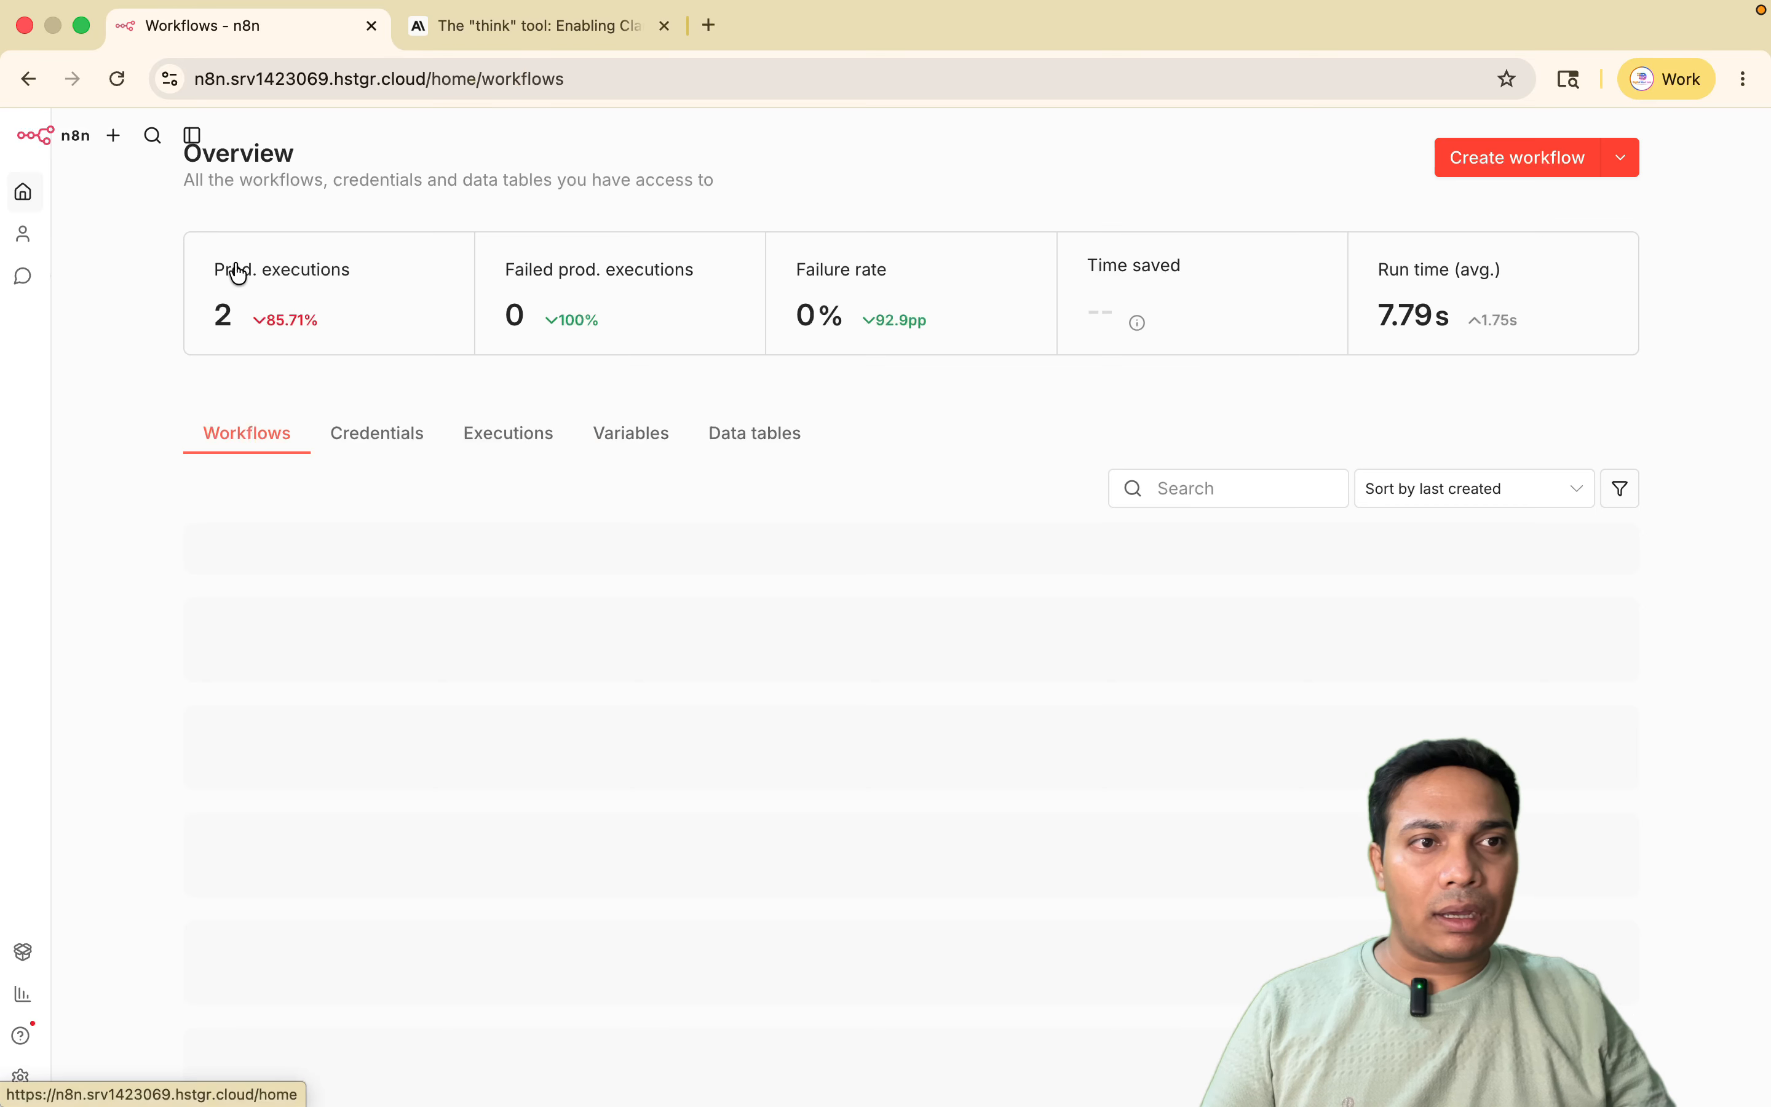
{"action": "left_click", "coordinate": [1515, 158]}
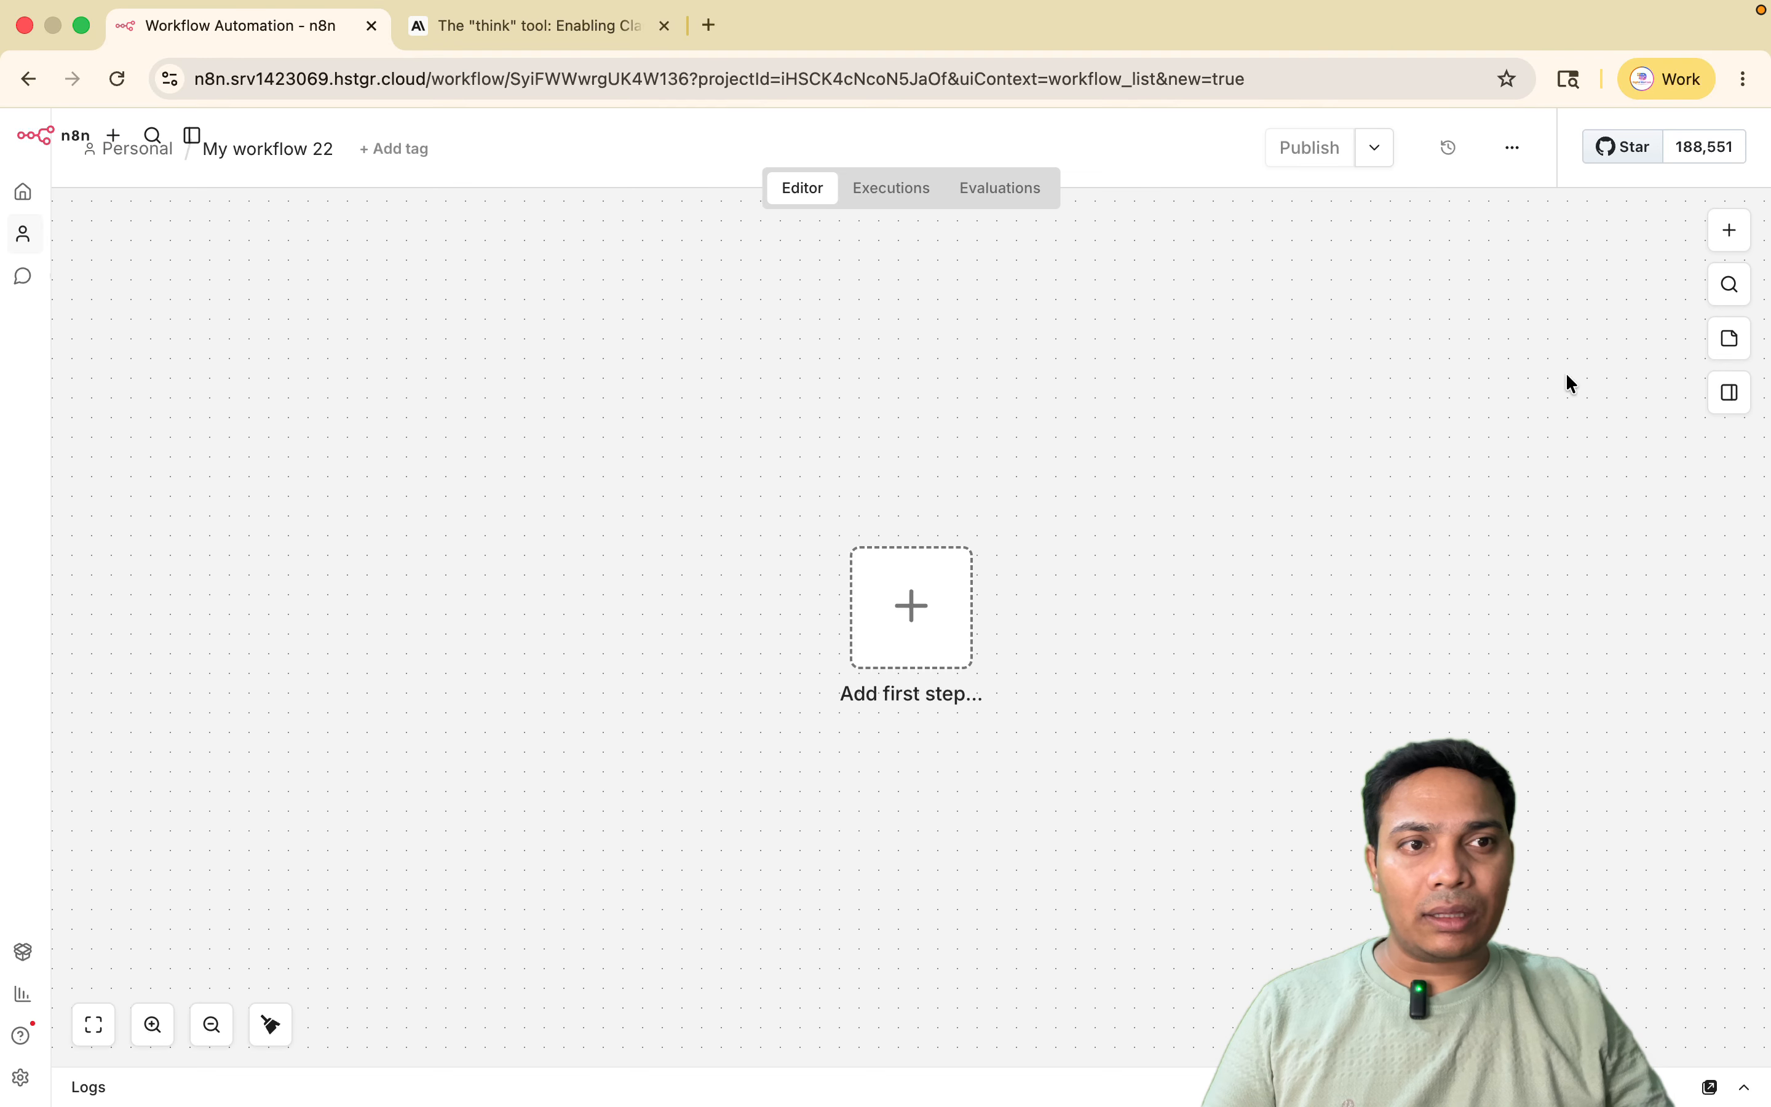
{"action": "left_click", "coordinate": [1728, 231]}
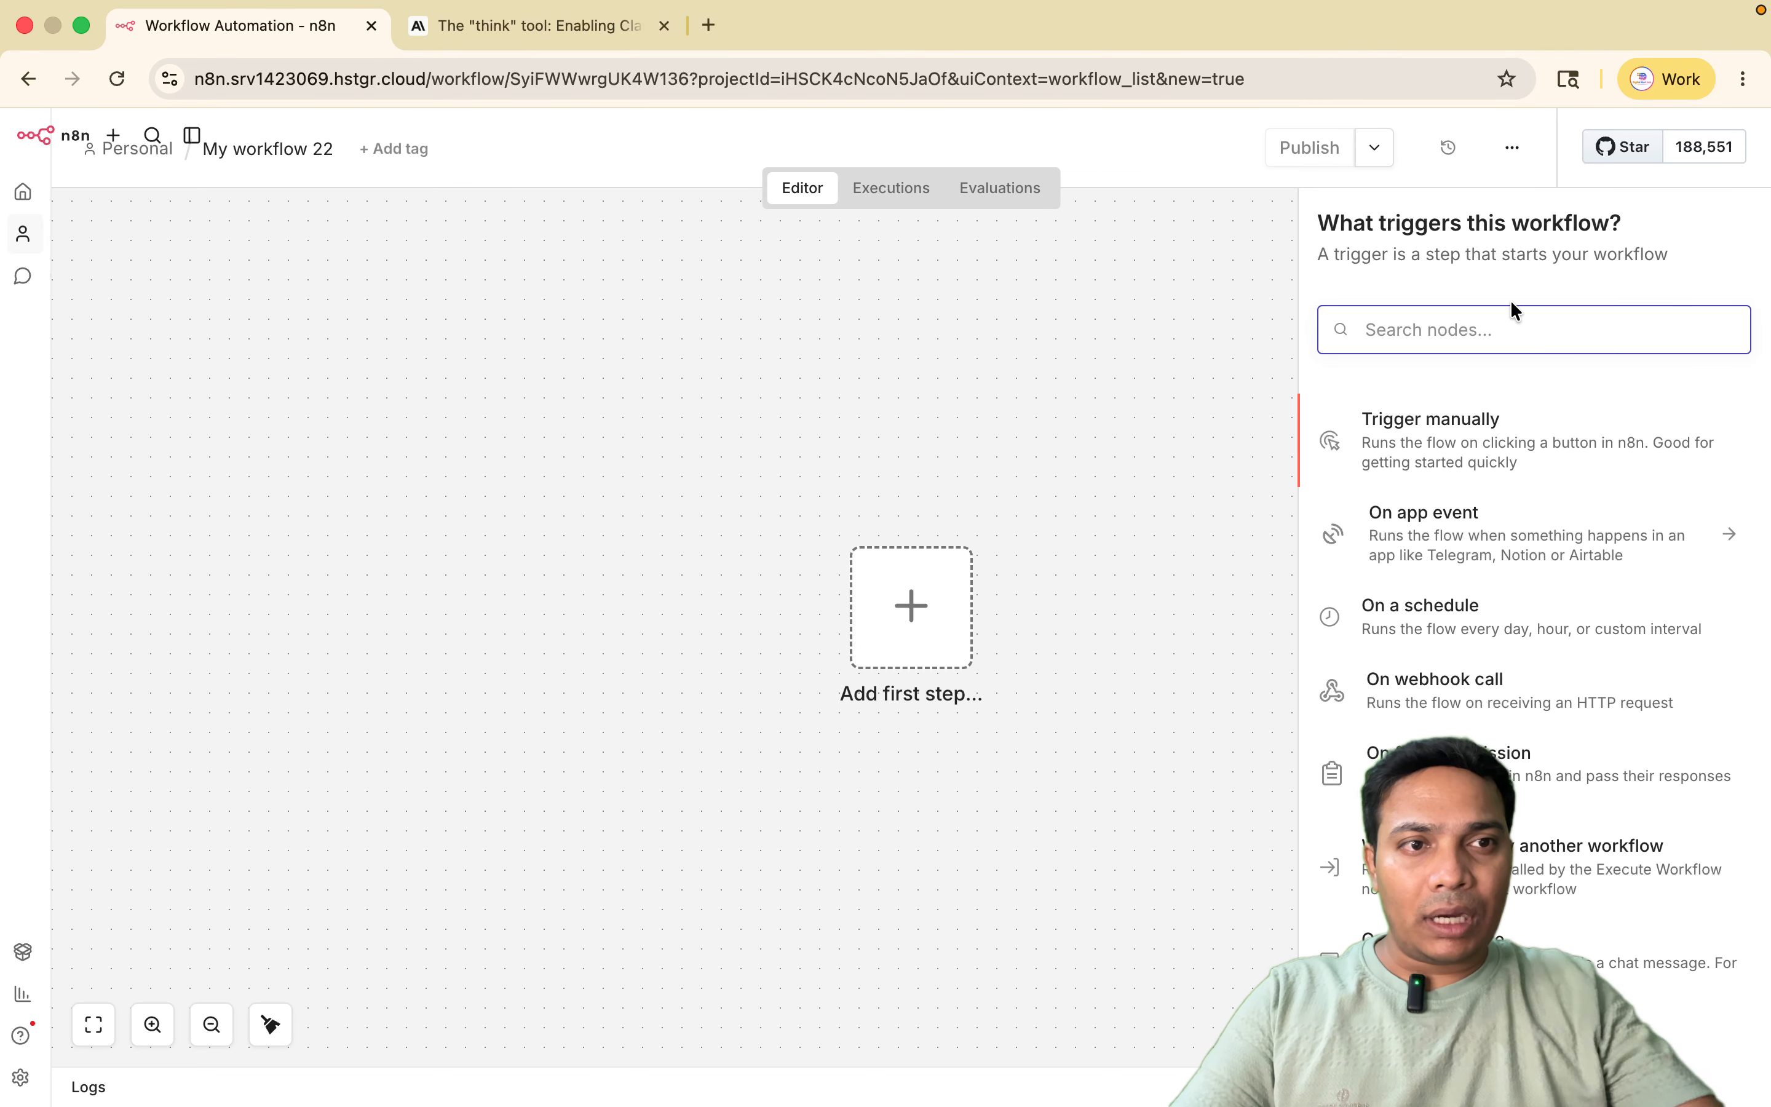
{"action": "type", "text": "ai"}
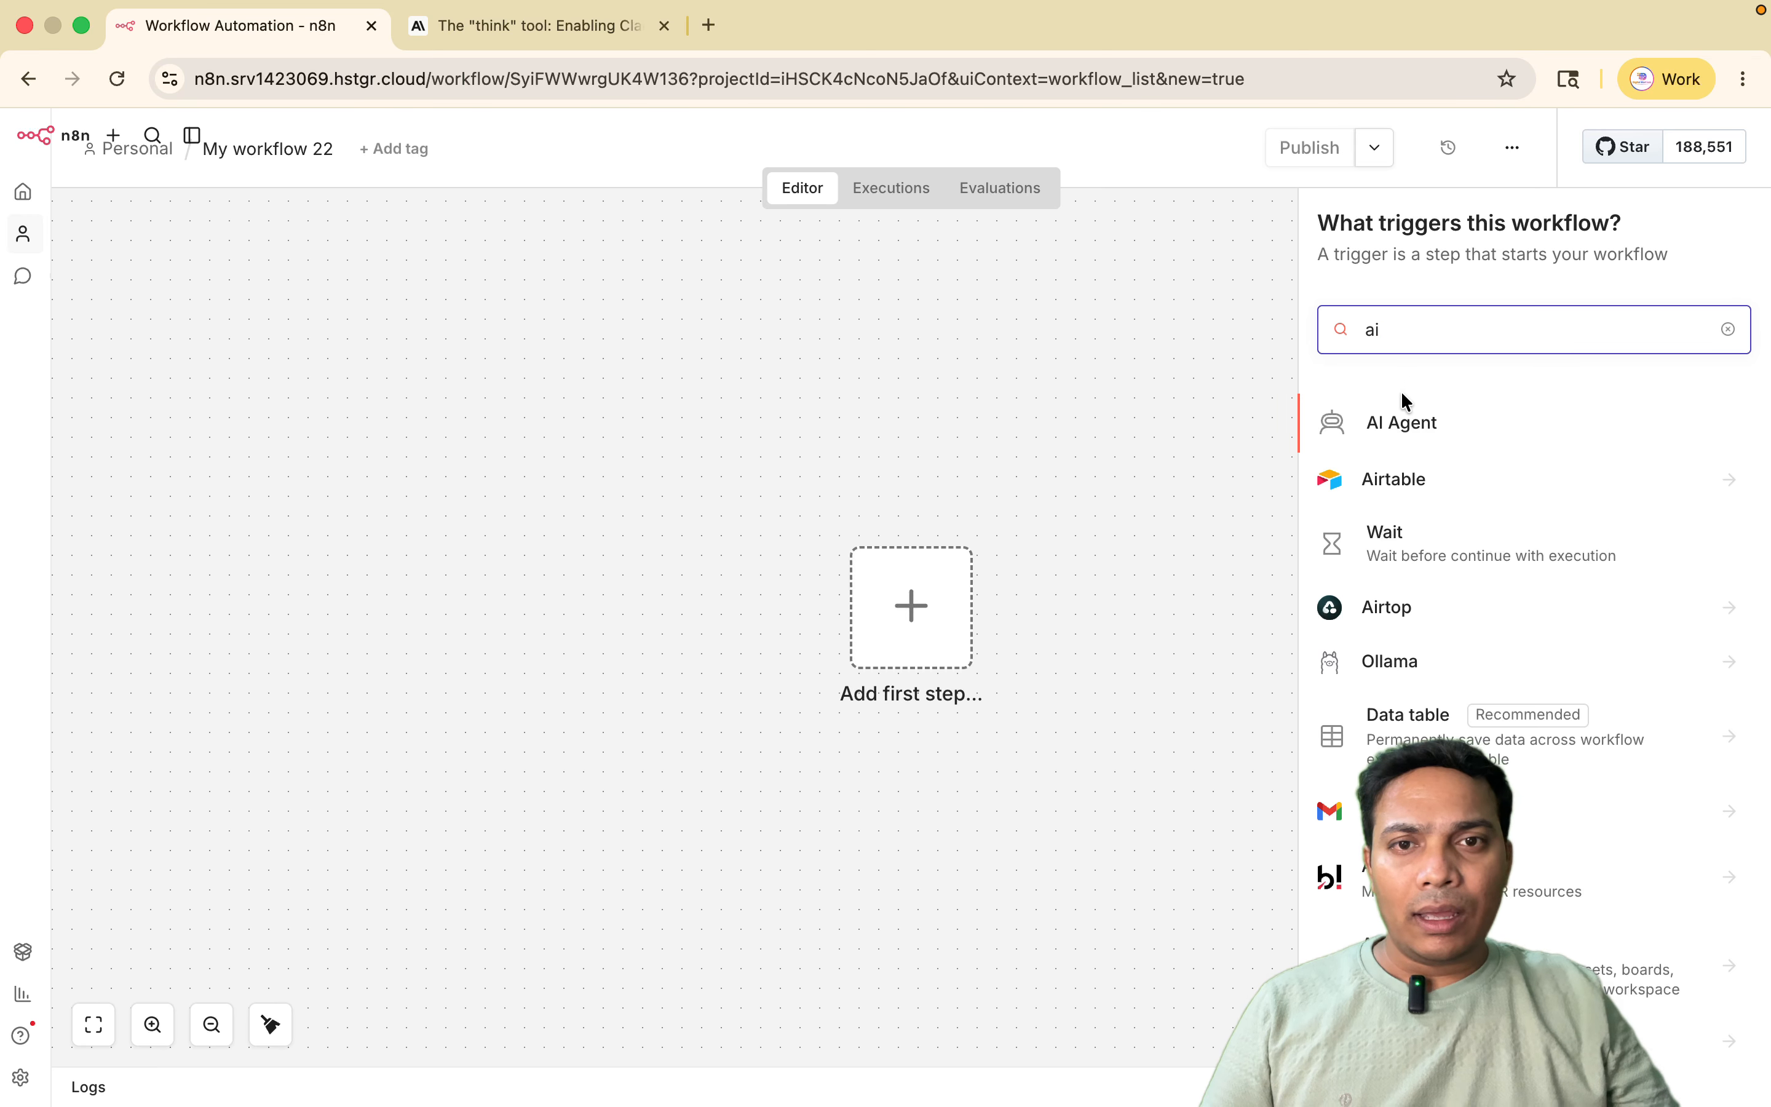
{"action": "left_click", "coordinate": [1403, 403]}
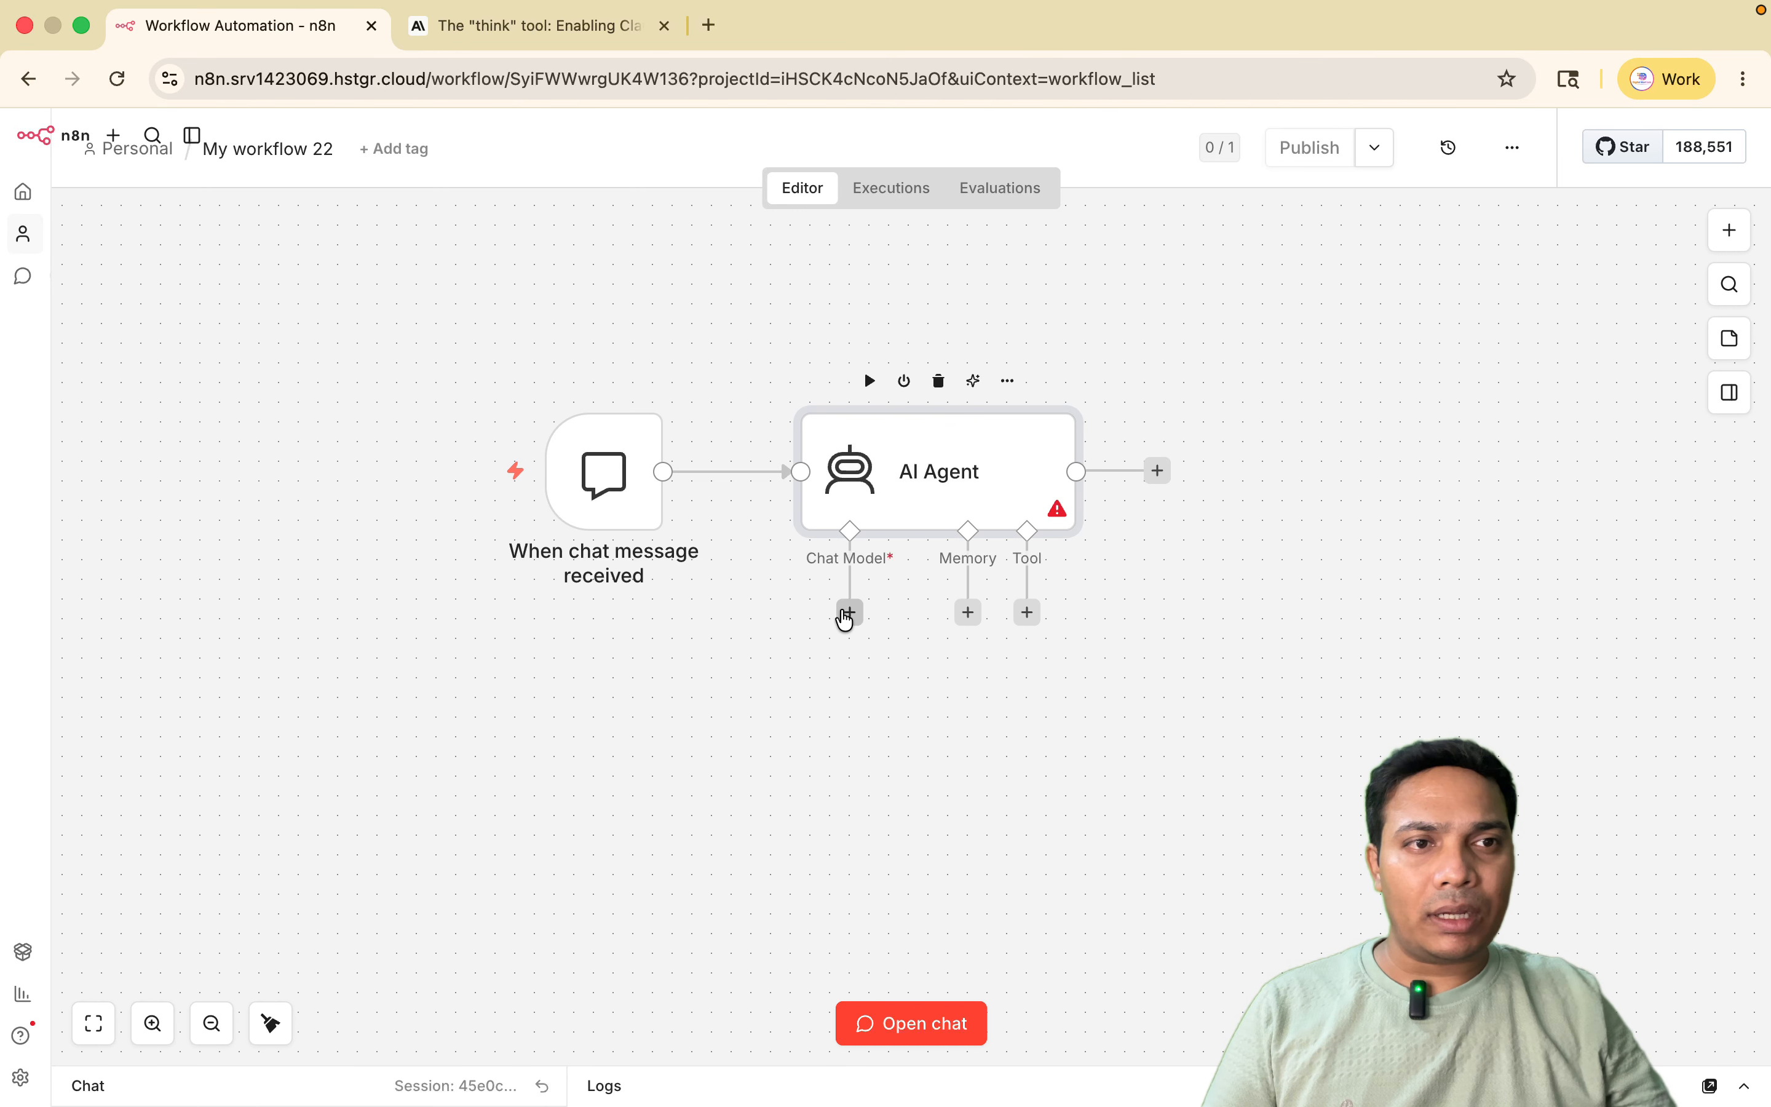
- Attach an OpenAI Chat Model using the OpenAi account 2 credential and a Think tool to the AI Agent
{"action": "left_click", "coordinate": [850, 613]}
{"action": "type", "text": "ope"}
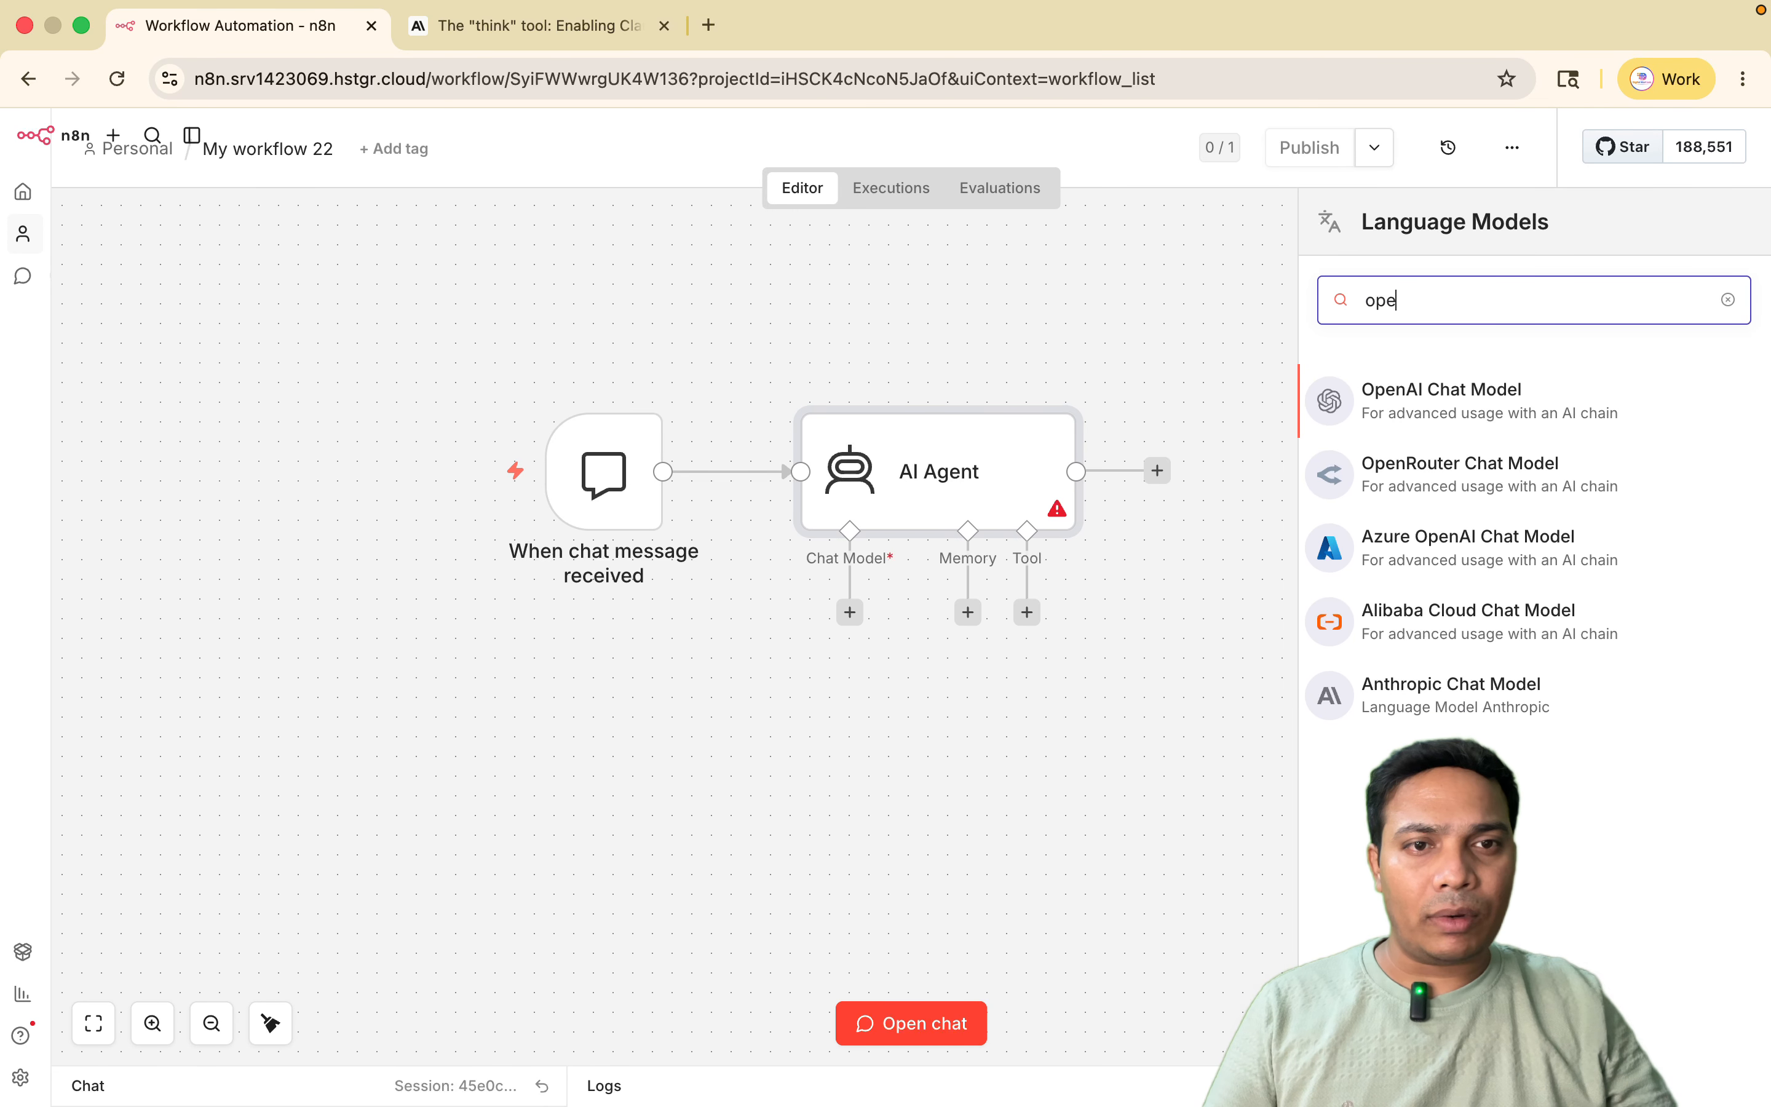
{"action": "left_click", "coordinate": [1427, 404]}
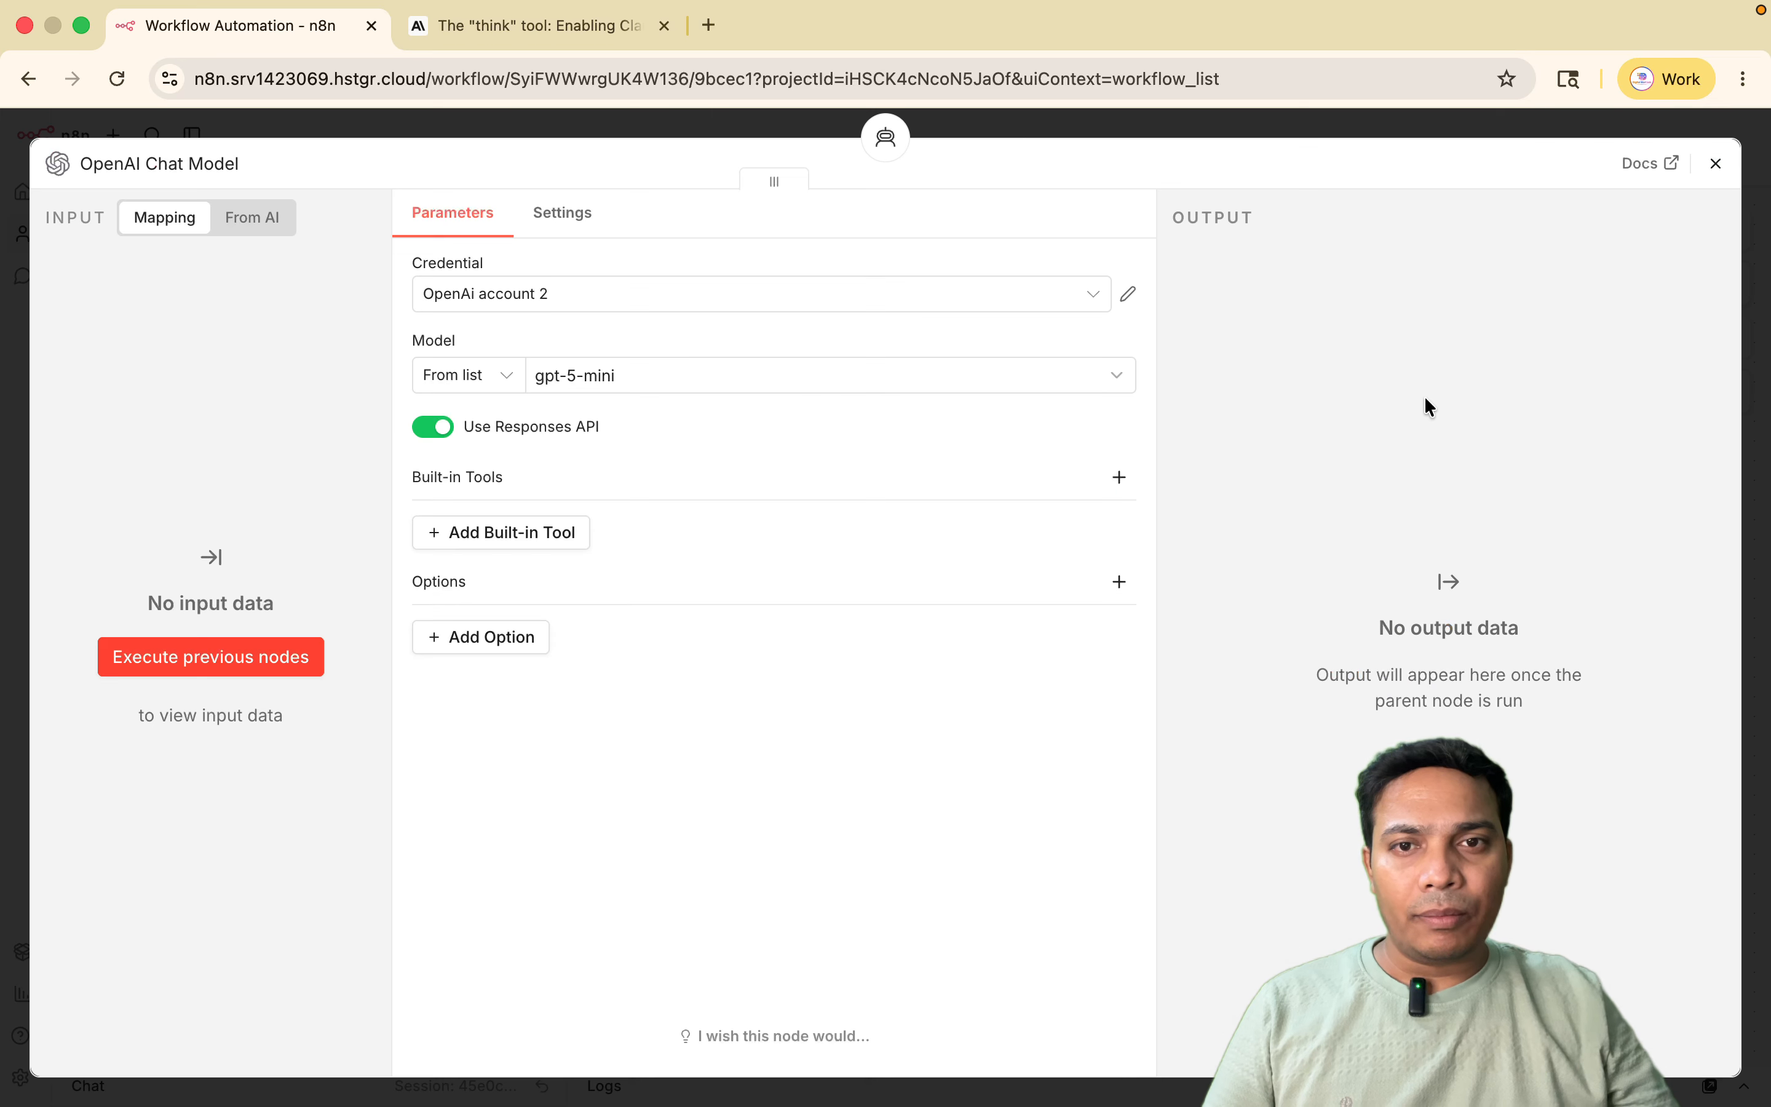
{"action": "left_click", "coordinate": [1128, 294]}
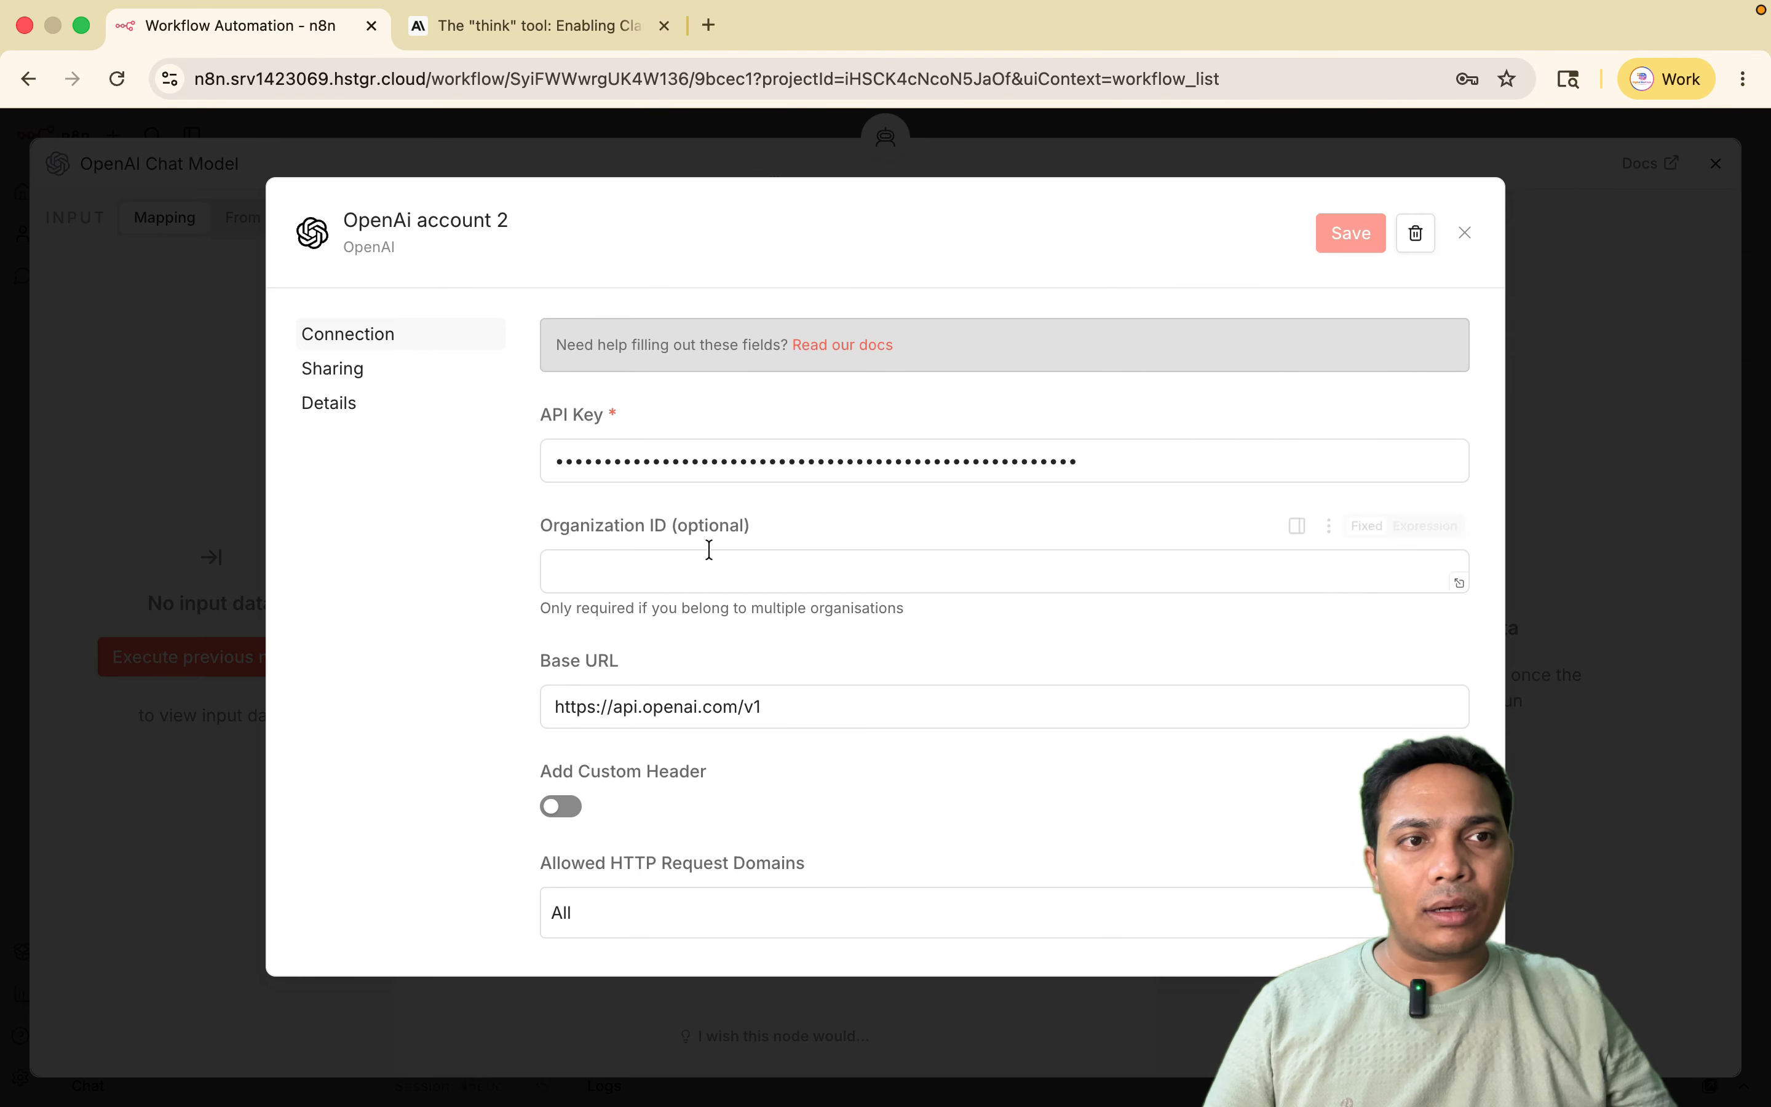
{"action": "left_click", "coordinate": [1467, 233]}
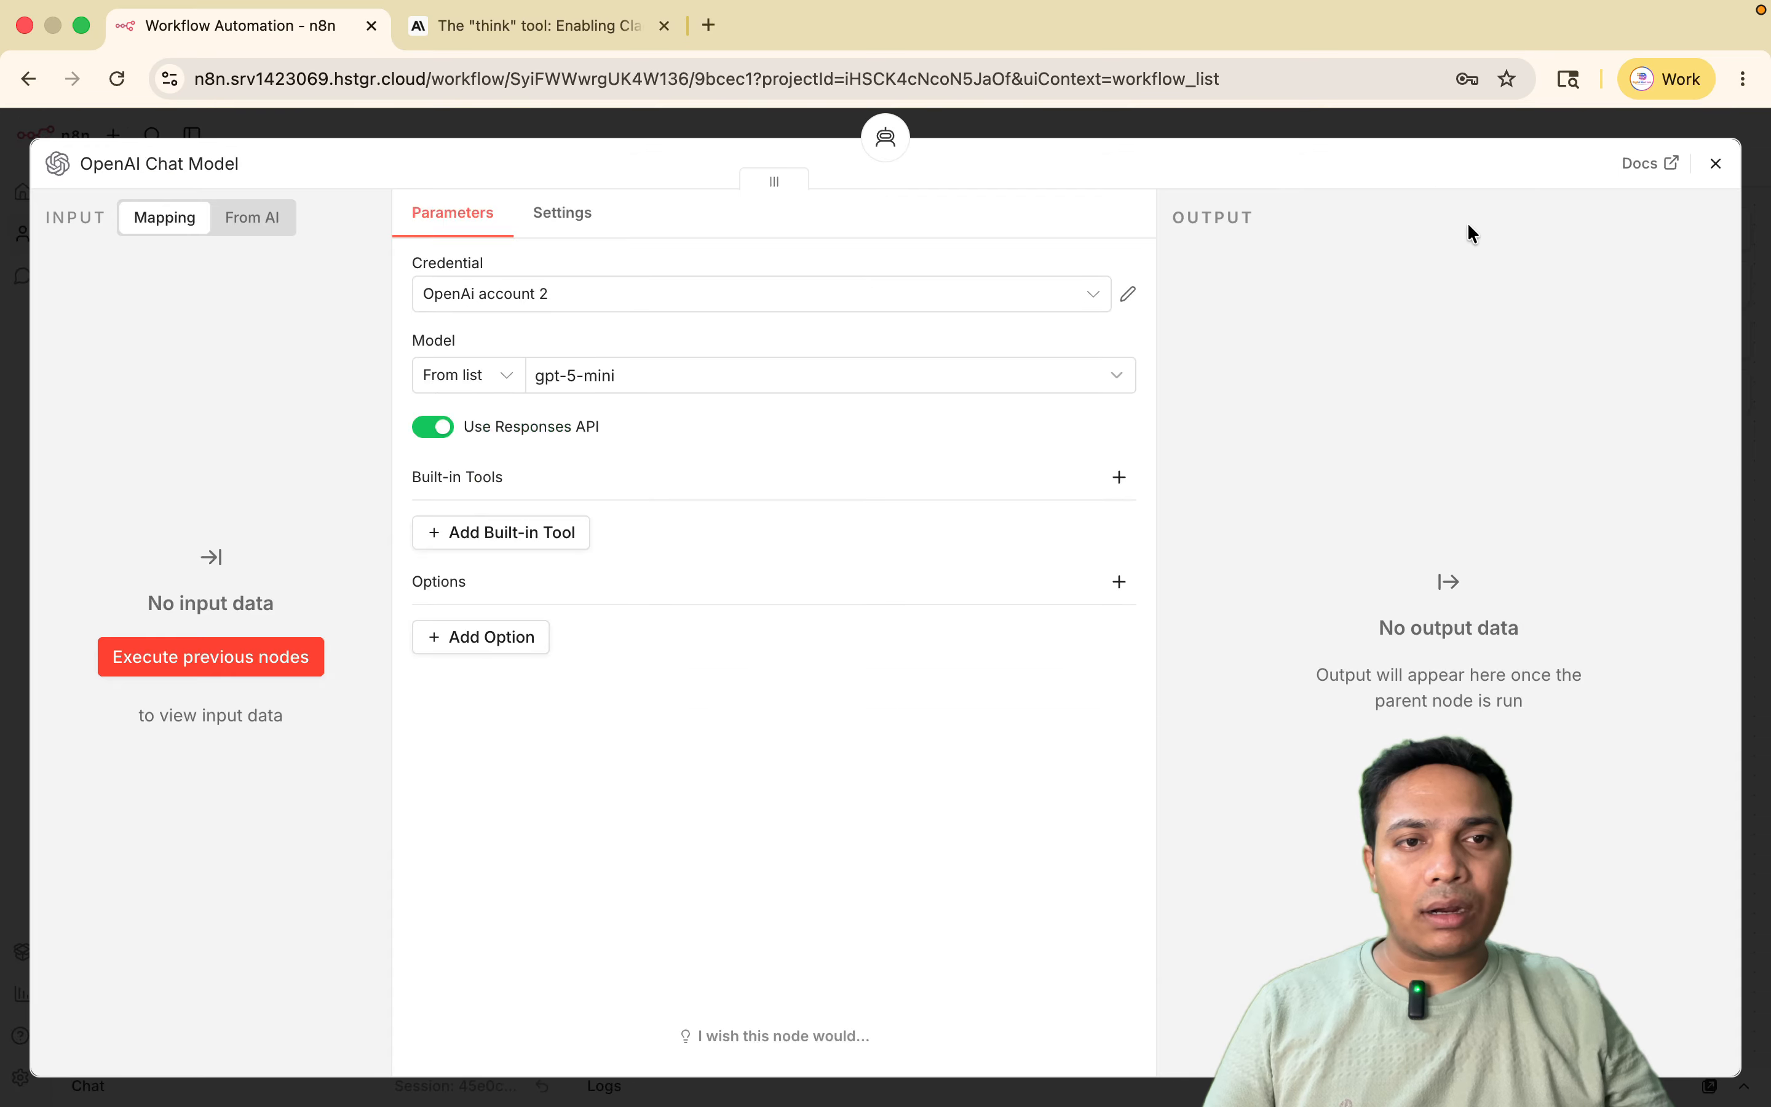
{"action": "left_click", "coordinate": [1719, 170]}
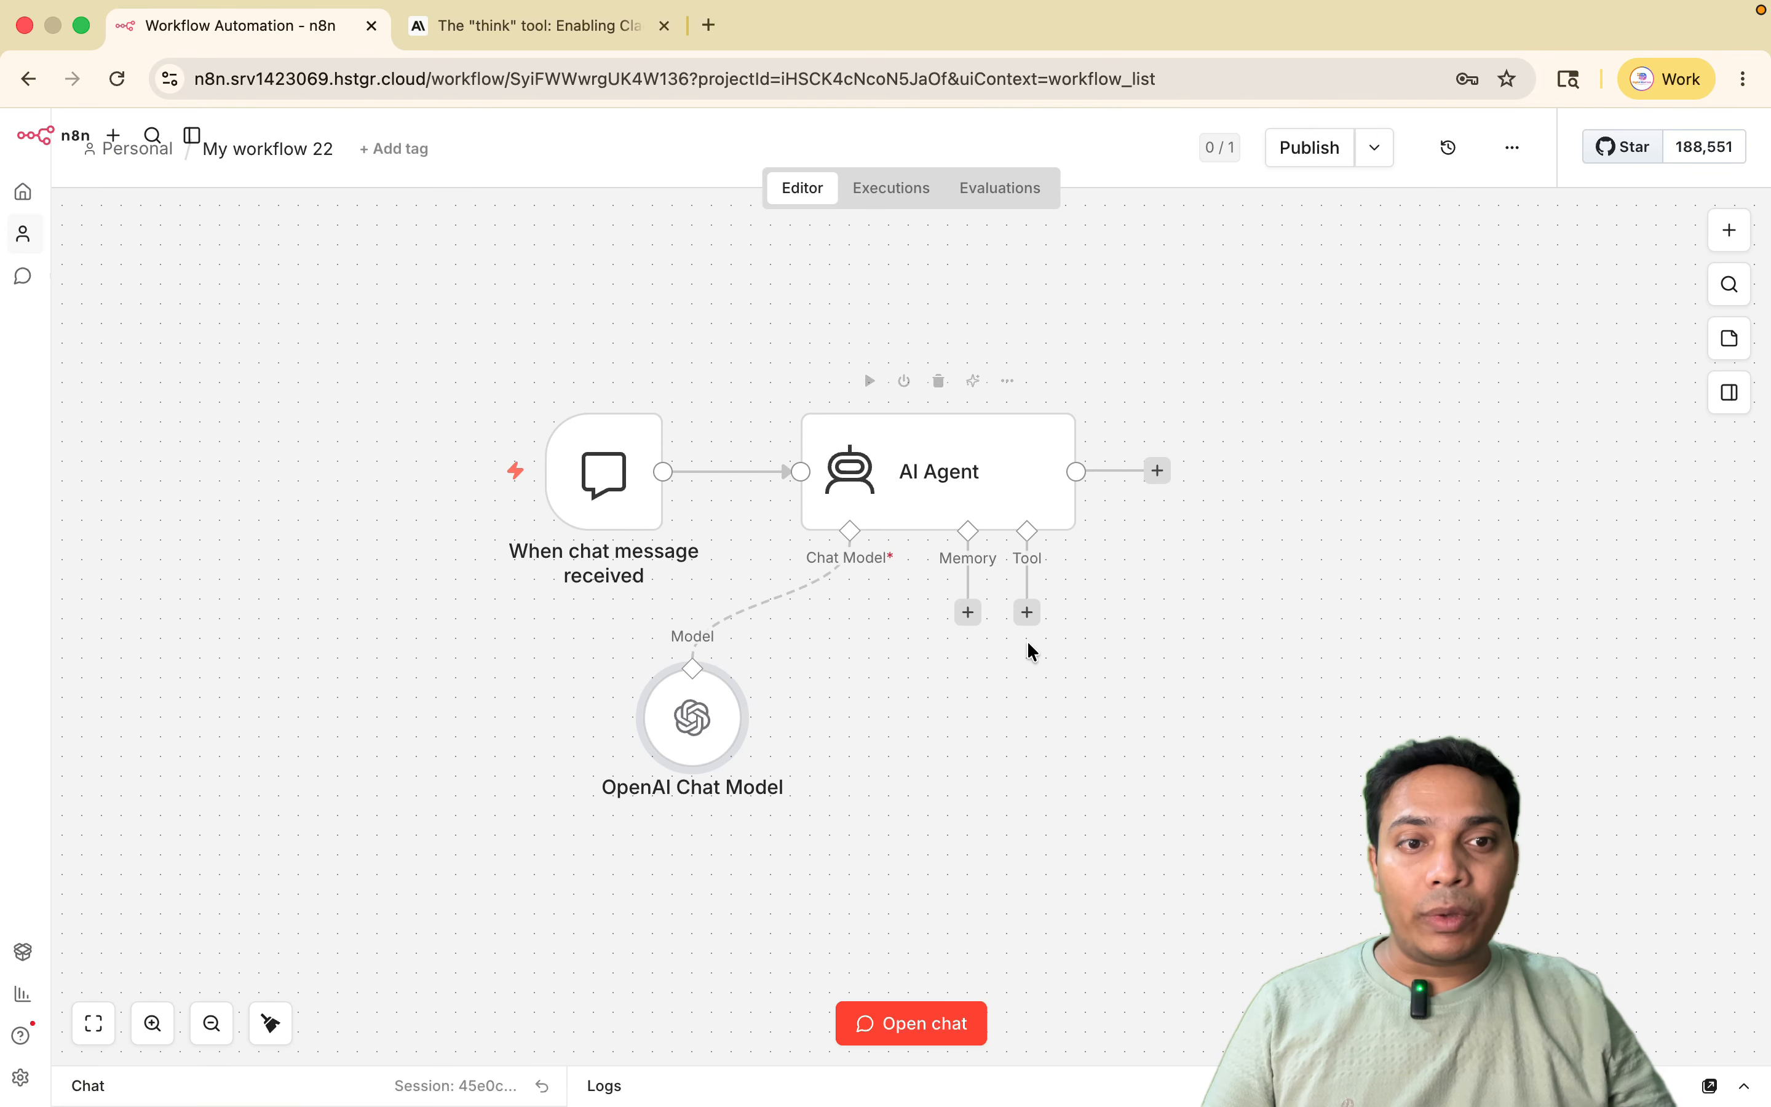
{"action": "left_click", "coordinate": [1027, 612]}
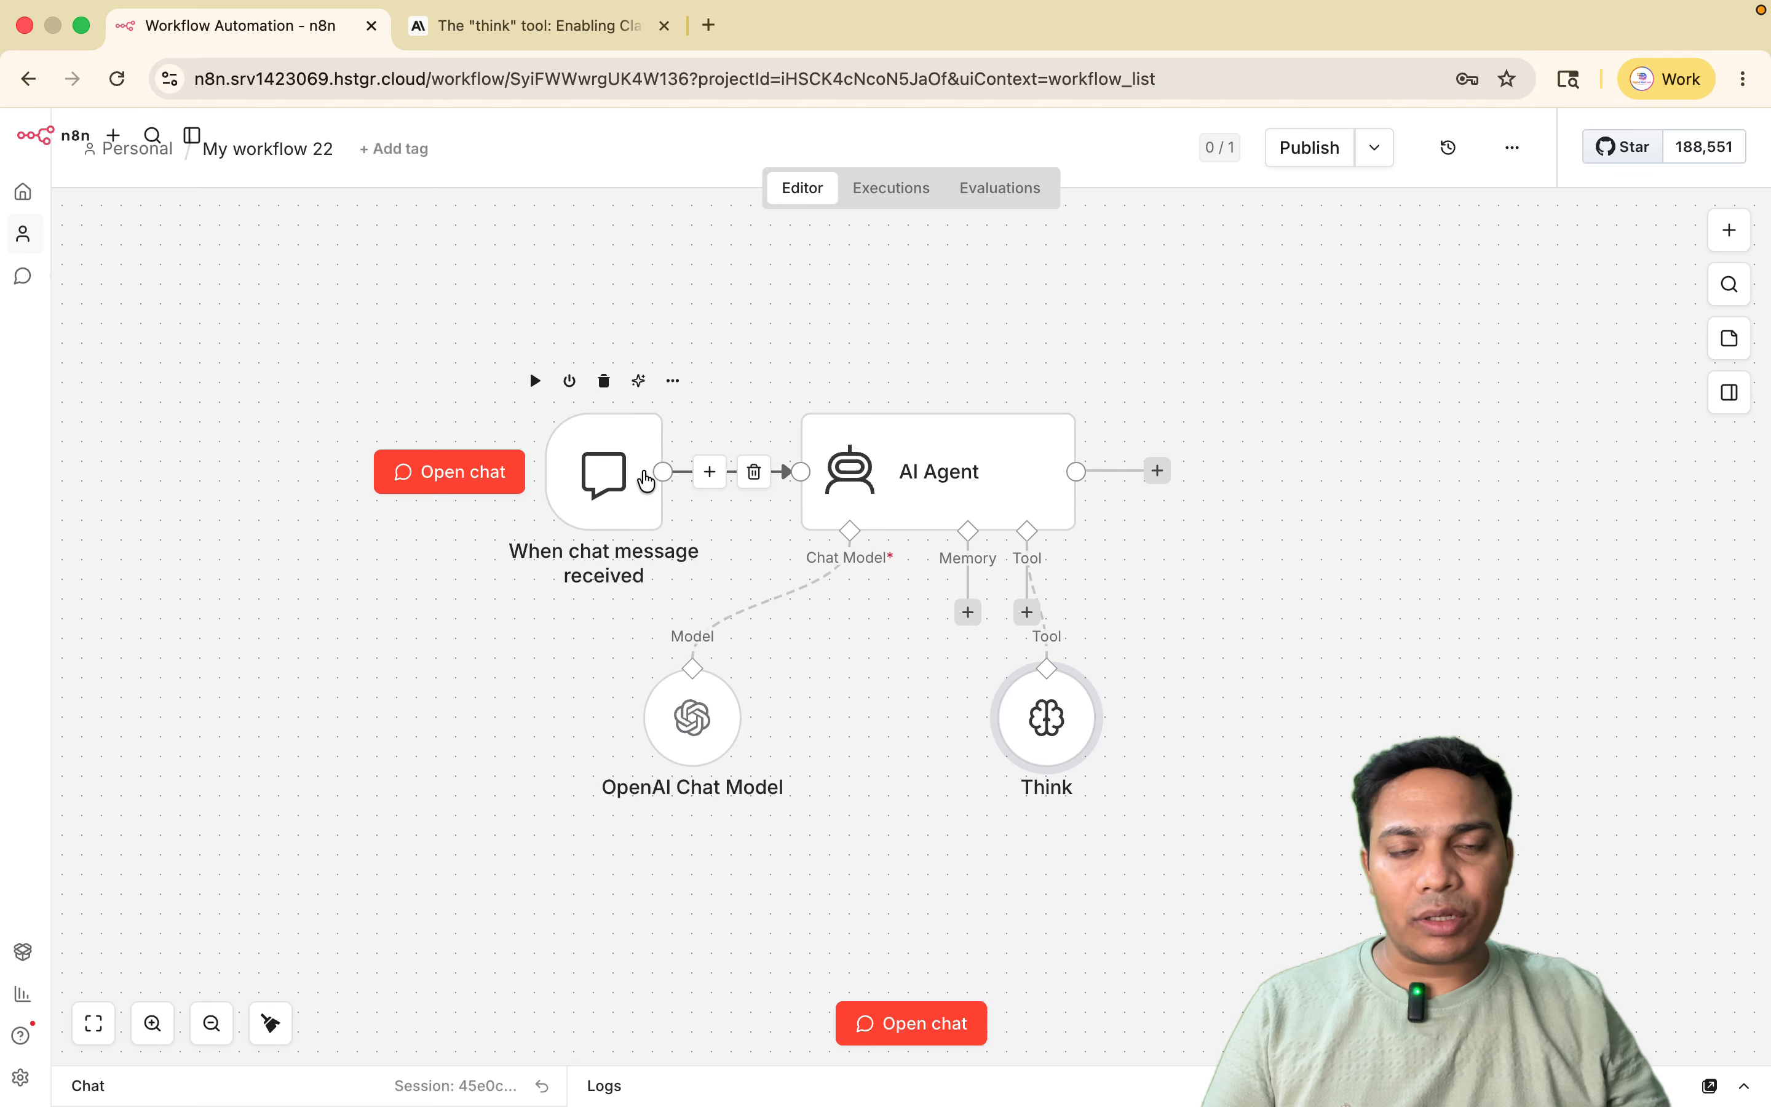
- Send the chat message "hi, suggest me the 3 tips to grow my business using digital marketing and Ai marketing" to the agent
{"action": "left_click", "coordinate": [455, 480]}
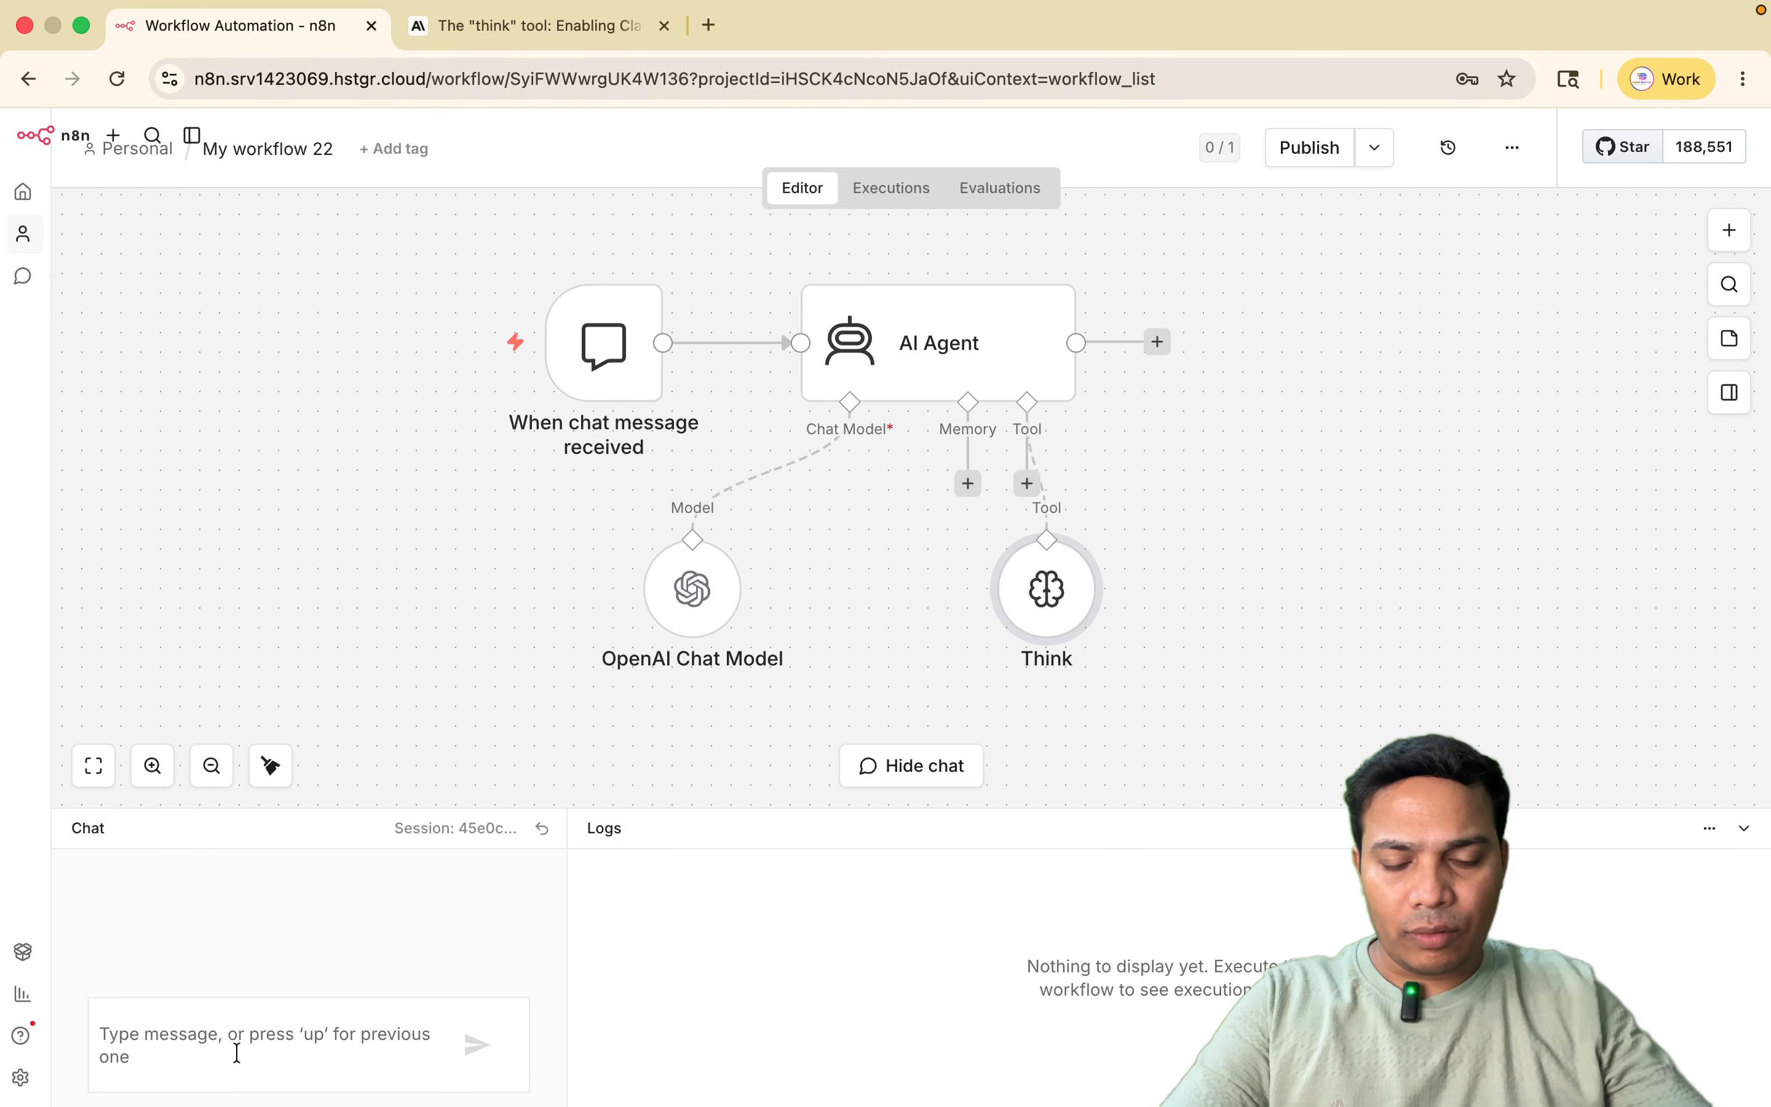
{"action": "type", "text": "hi"}
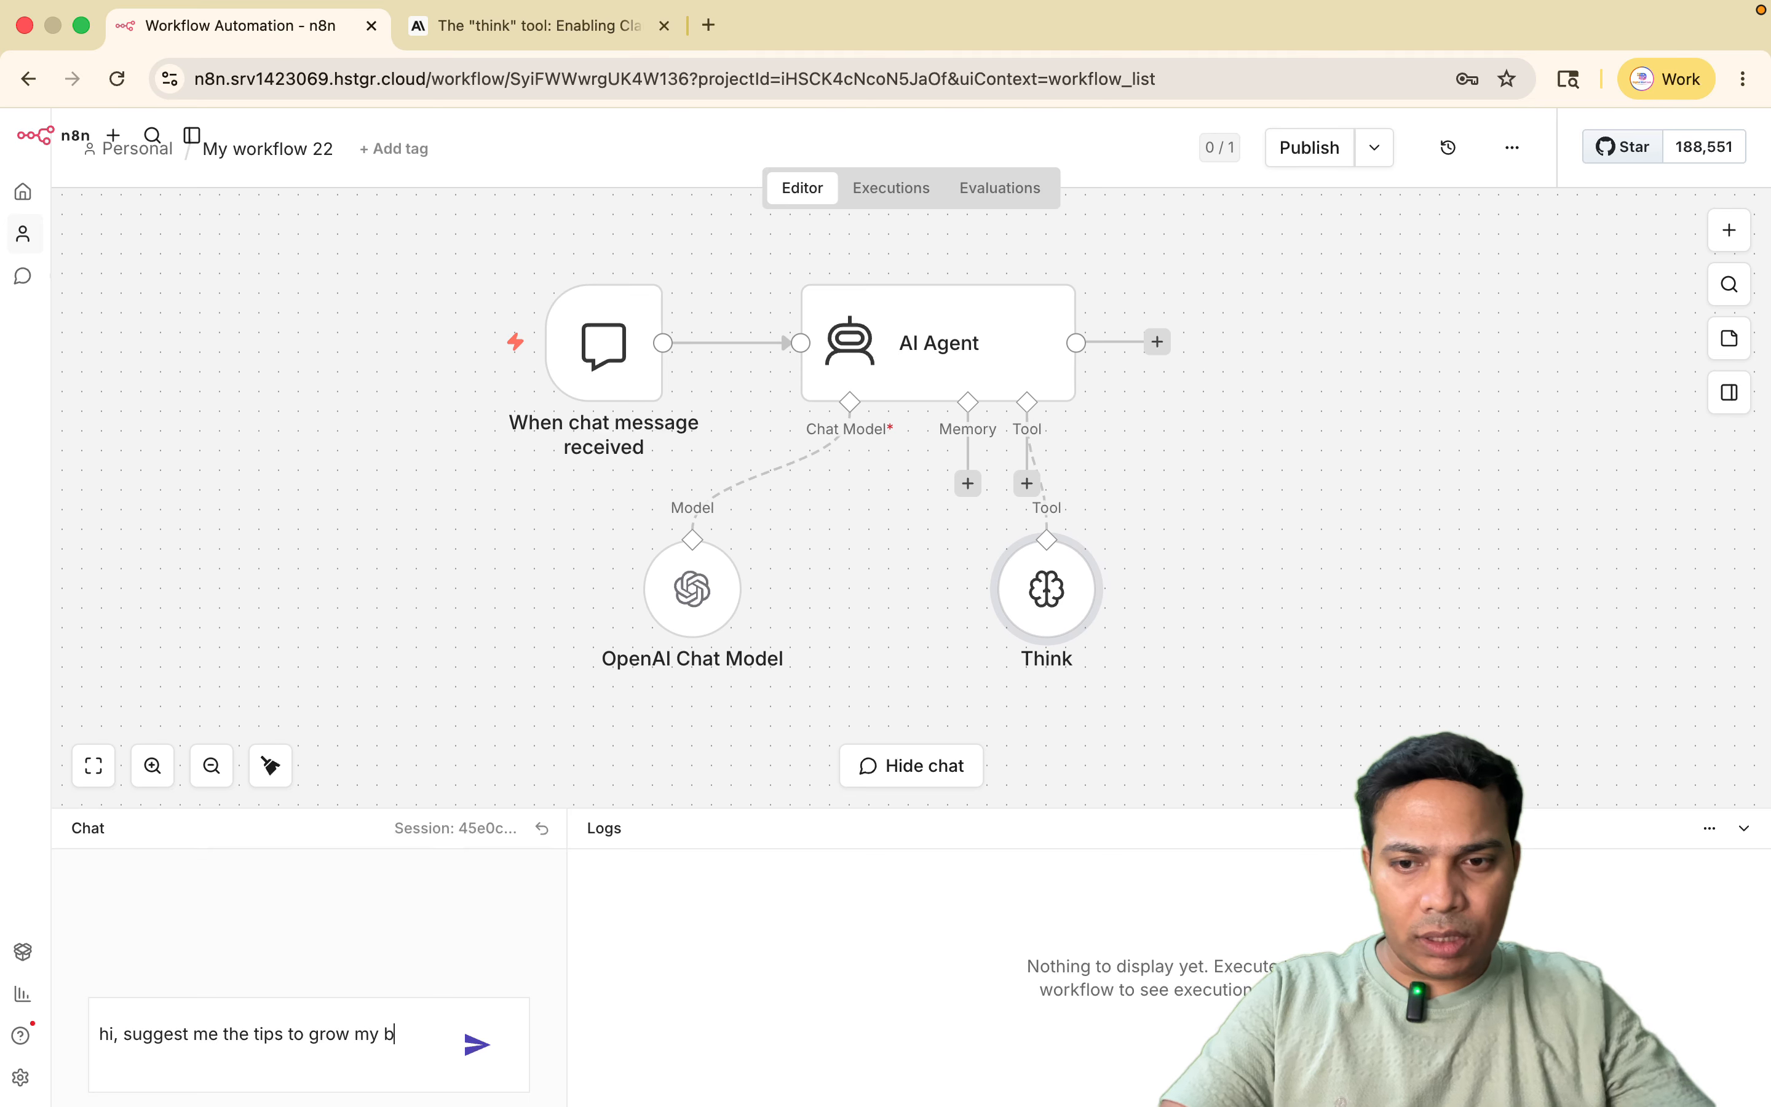
{"action": "type", "text": "ess"}
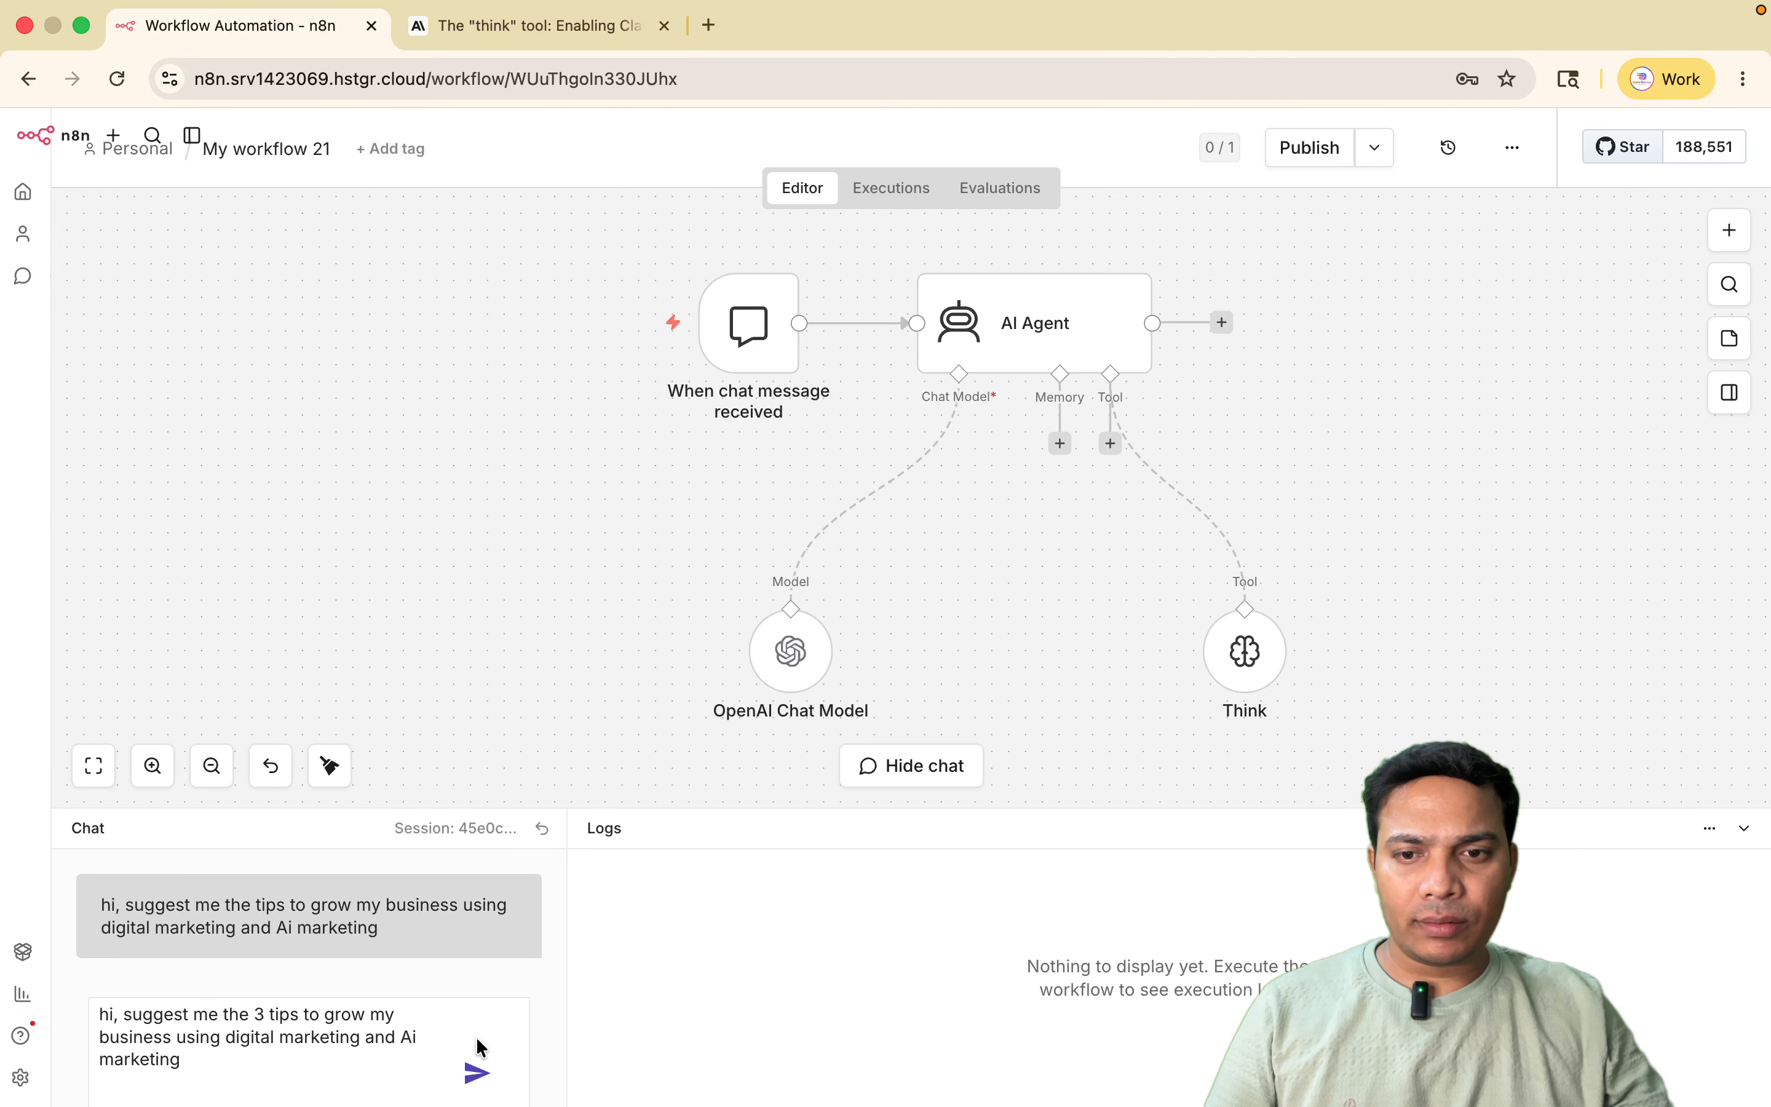
{"action": "left_click", "coordinate": [480, 1084]}
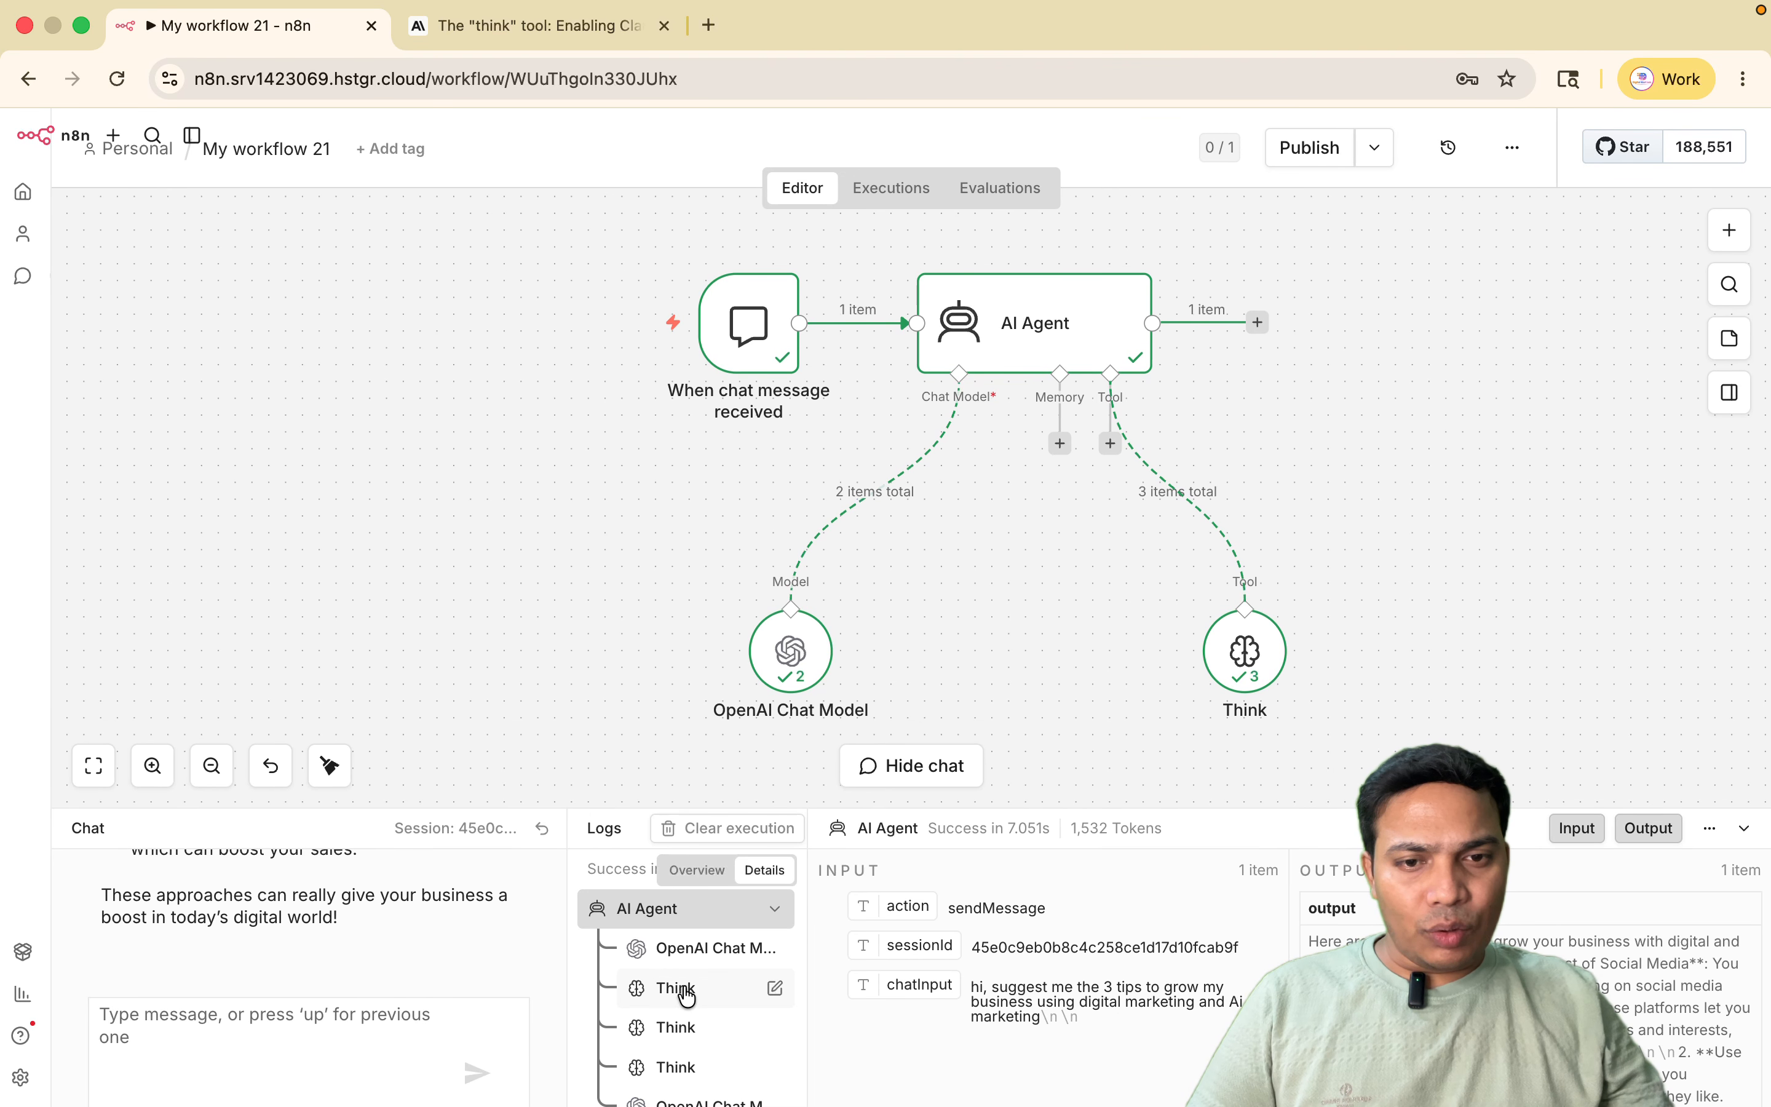
- Examine the input and output of each Think call in the AI Agent's execution logs
{"action": "scroll", "coordinate": [681, 990], "scroll_direction": "down", "scroll_amount": 1}
{"action": "left_click", "coordinate": [684, 959]}
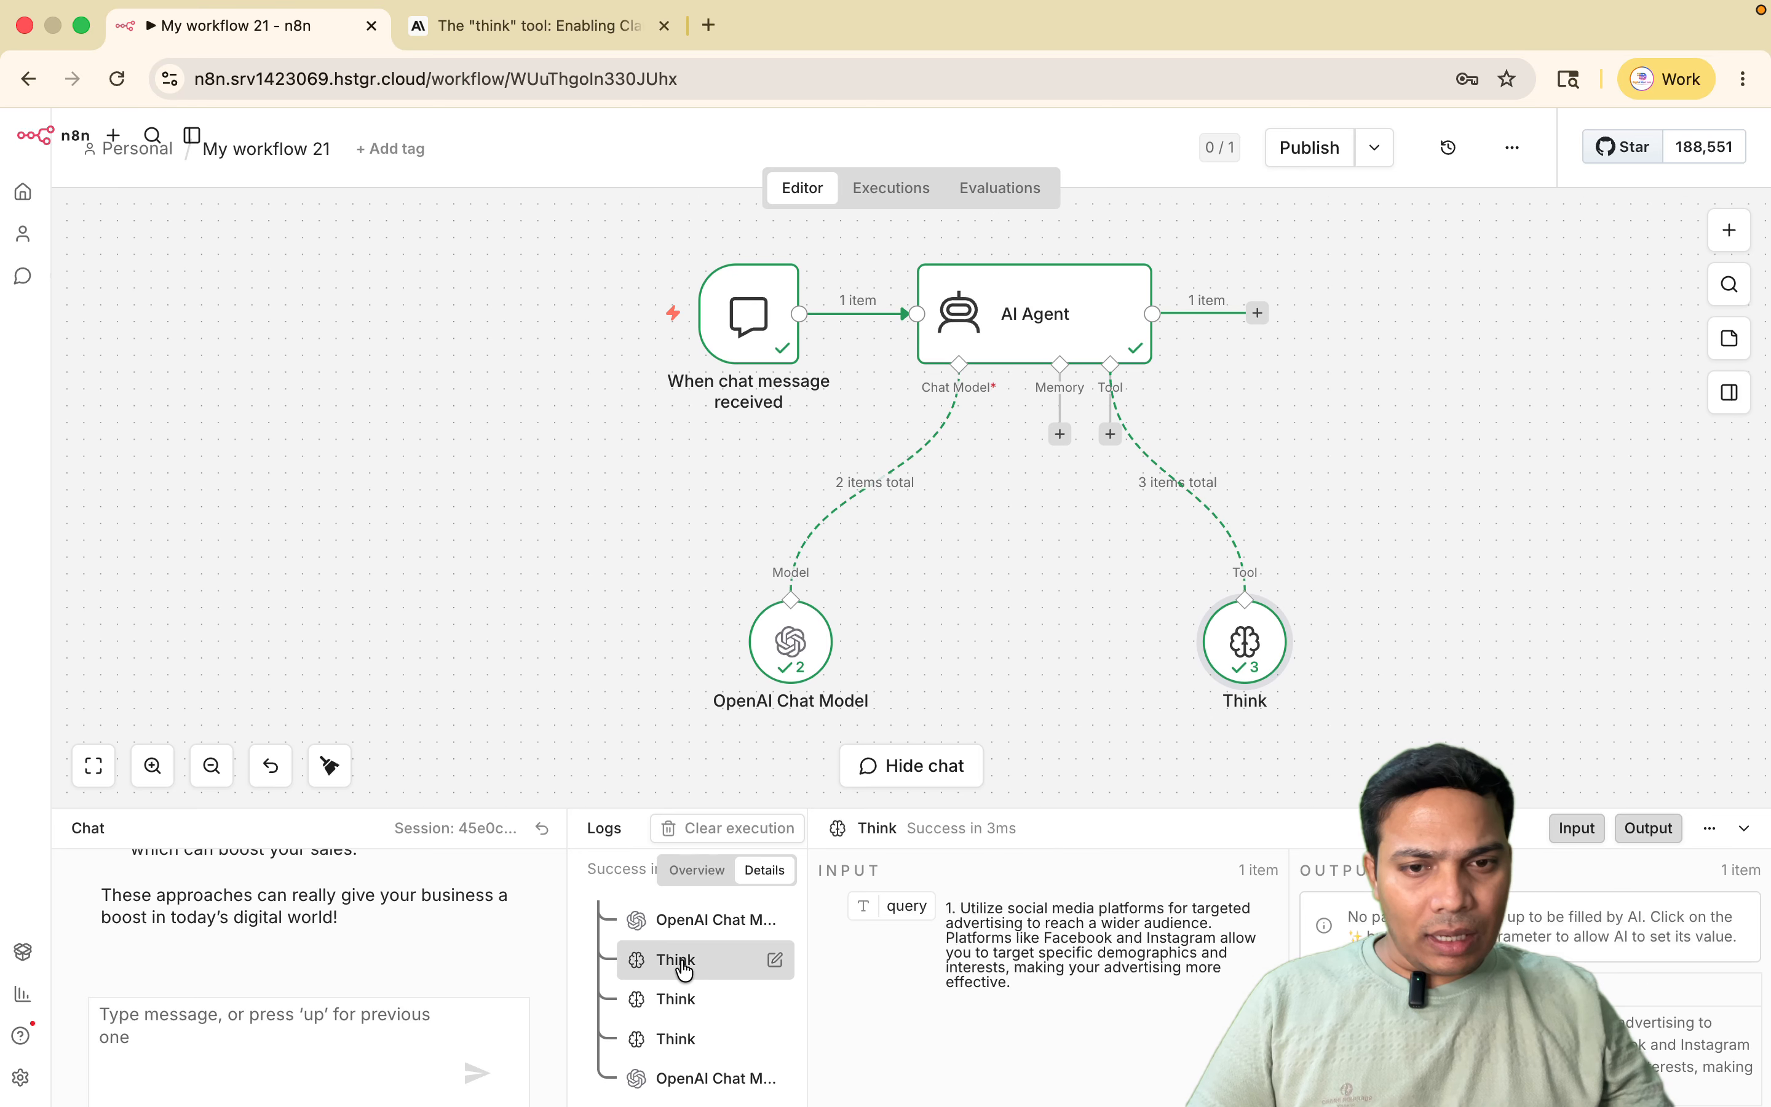
{"action": "left_click", "coordinate": [699, 1007]}
{"action": "left_click", "coordinate": [699, 1036]}
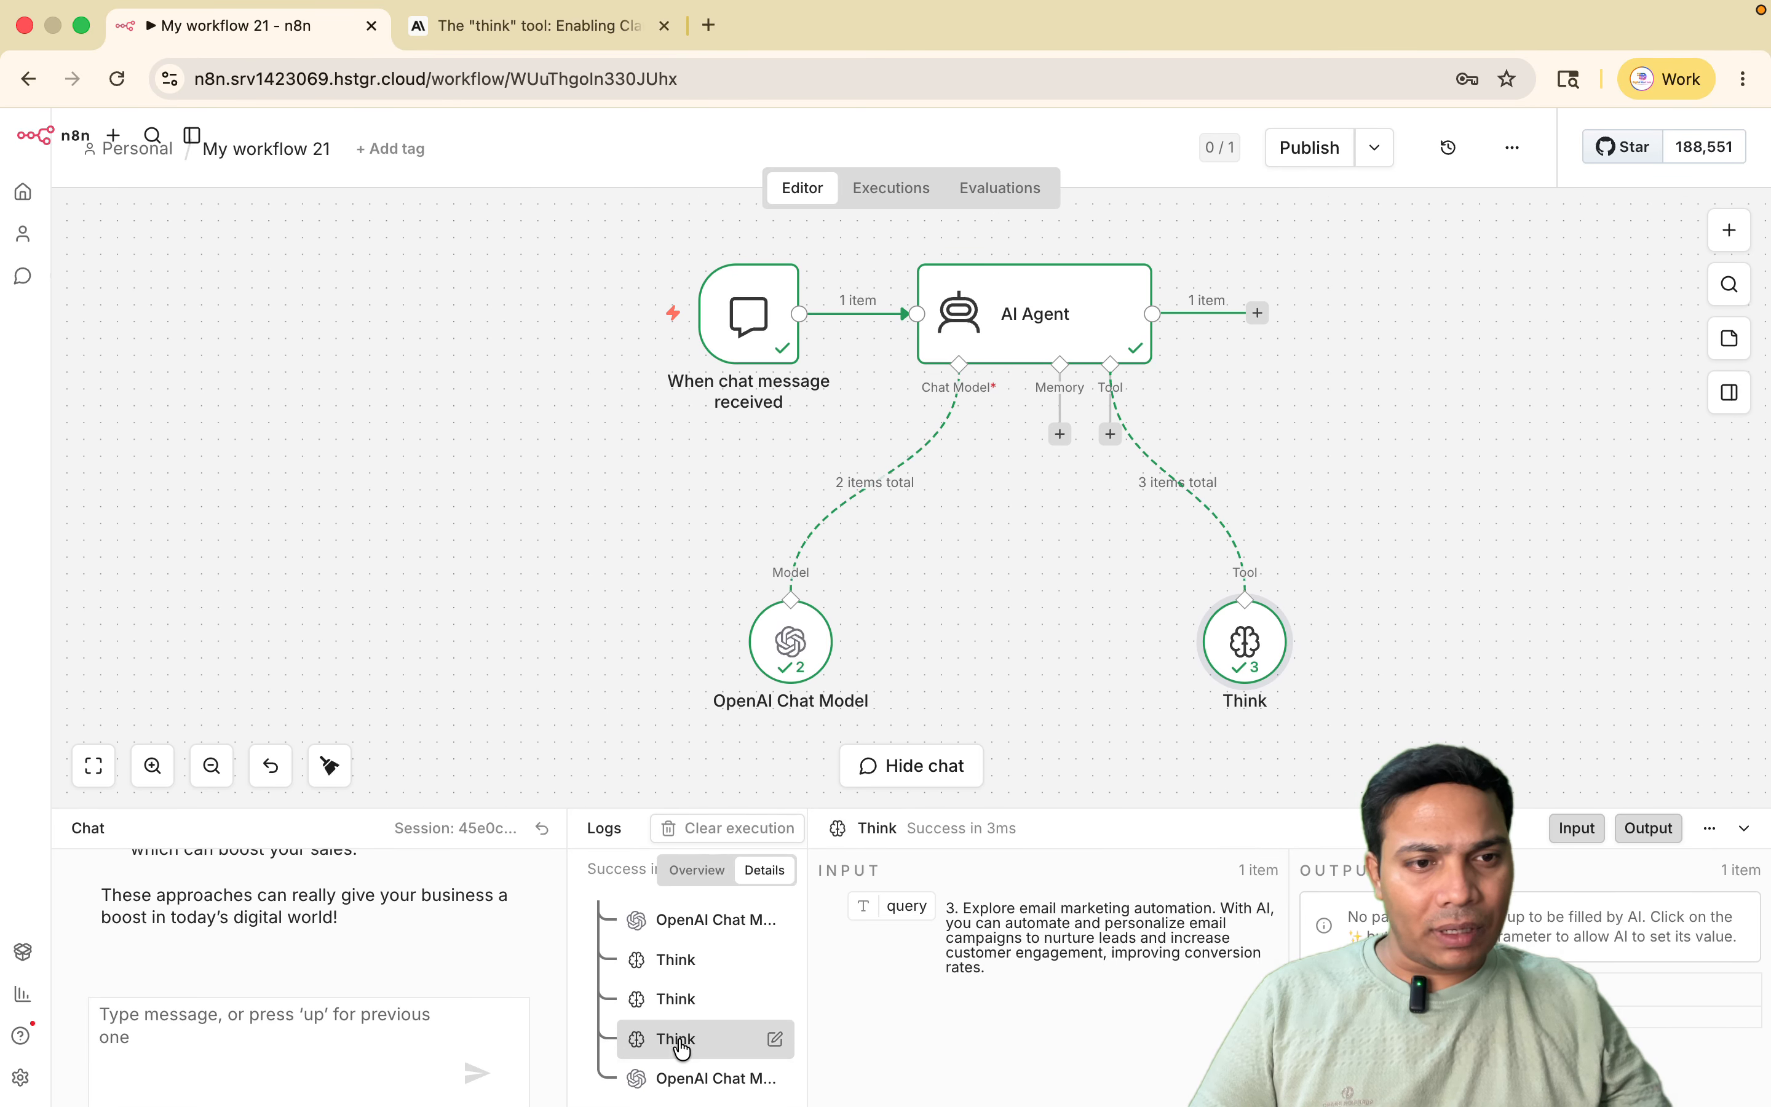
- Examine the final OpenAI Chat Model call in the logs and read its marketing tips through the email marketing tip
{"action": "left_click", "coordinate": [699, 1082]}
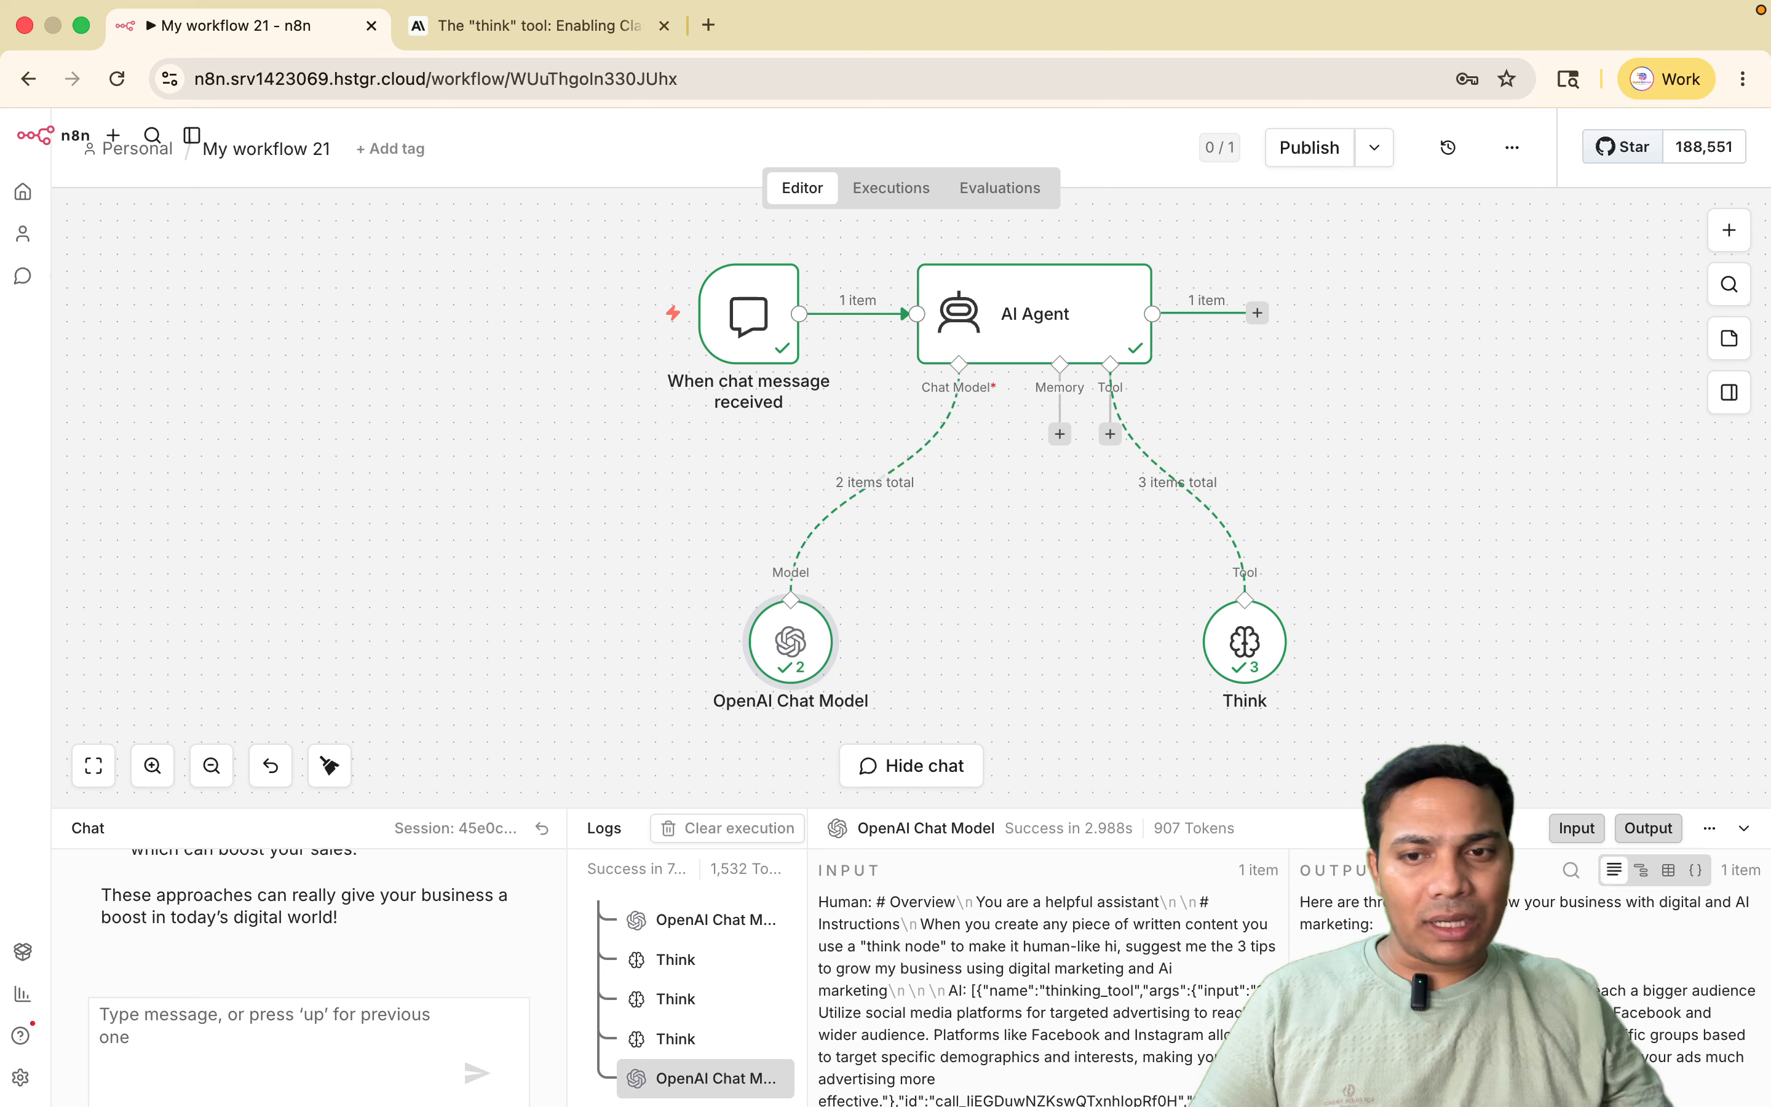
{"action": "scroll", "coordinate": [1647, 973], "scroll_direction": "down", "scroll_amount": 3}
{"action": "scroll", "coordinate": [1649, 1025], "scroll_direction": "up", "scroll_amount": 3}
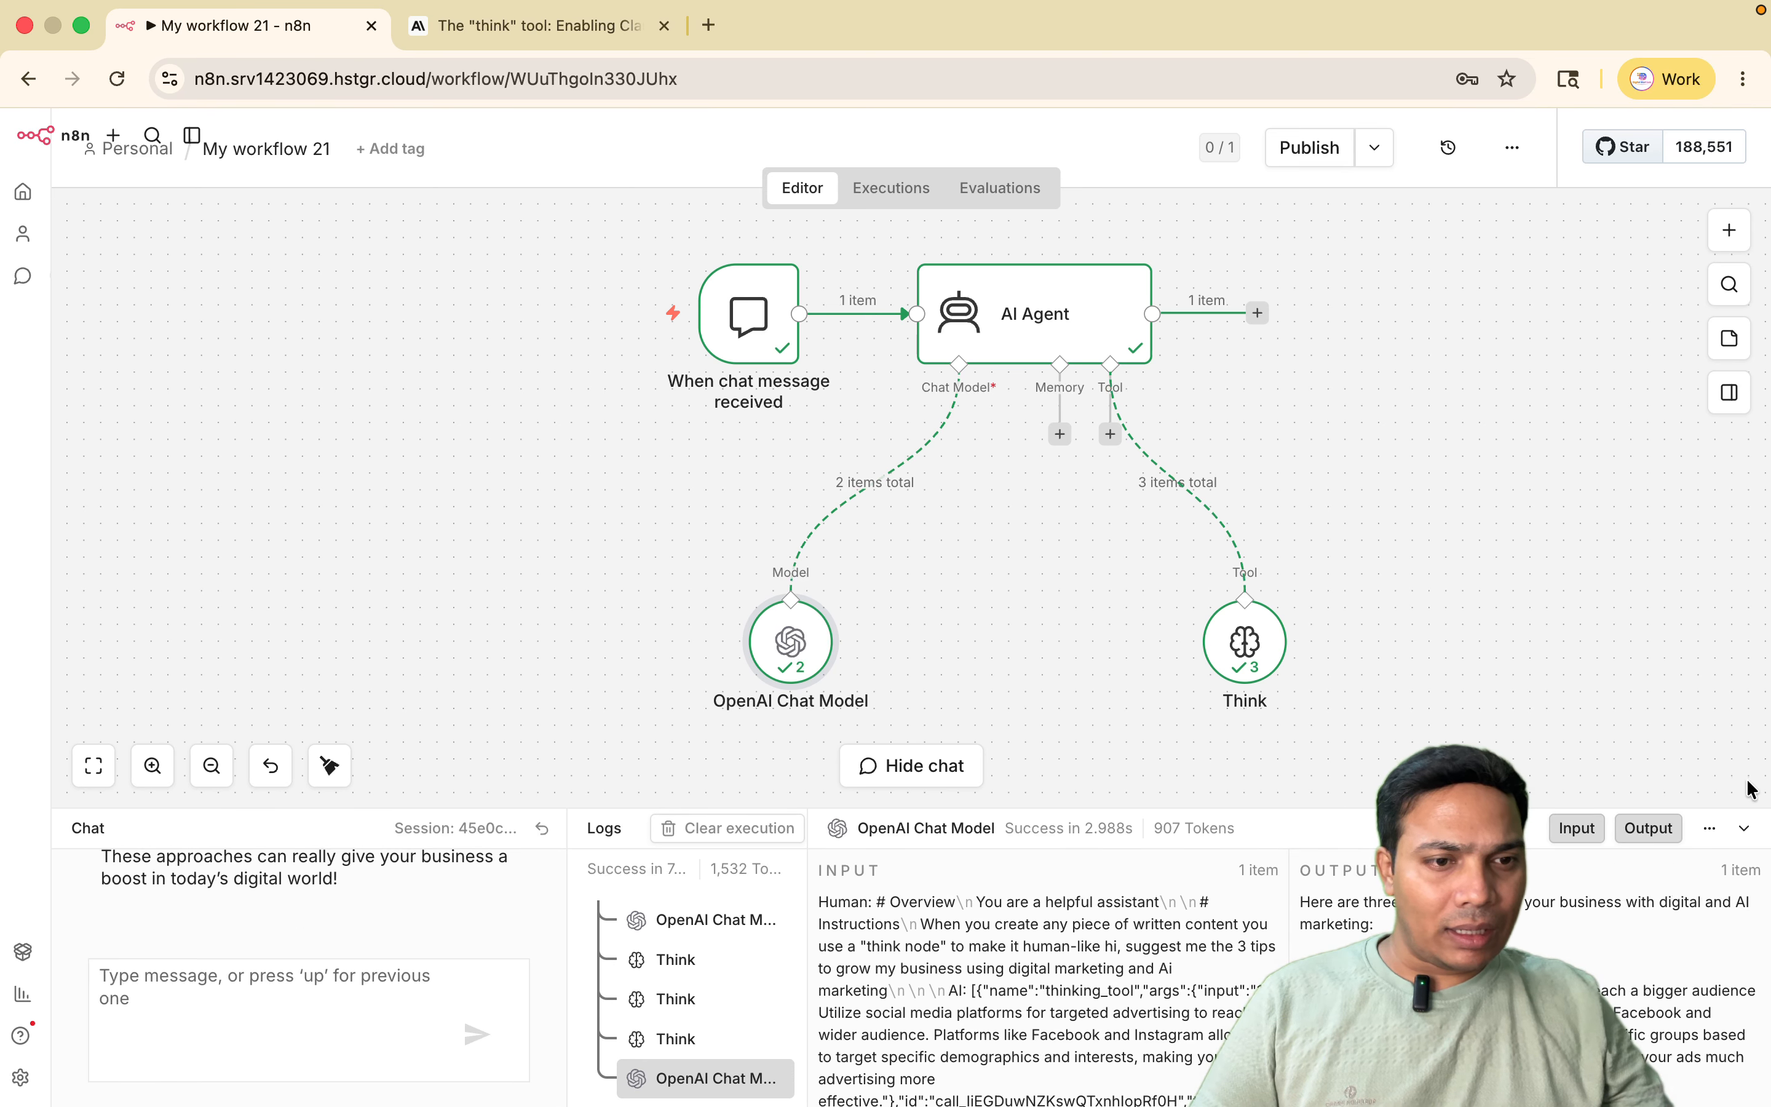
{"action": "scroll", "coordinate": [1600, 986], "scroll_direction": "up", "scroll_amount": 1}
{"action": "scroll", "coordinate": [1600, 987], "scroll_direction": "down", "scroll_amount": 3}
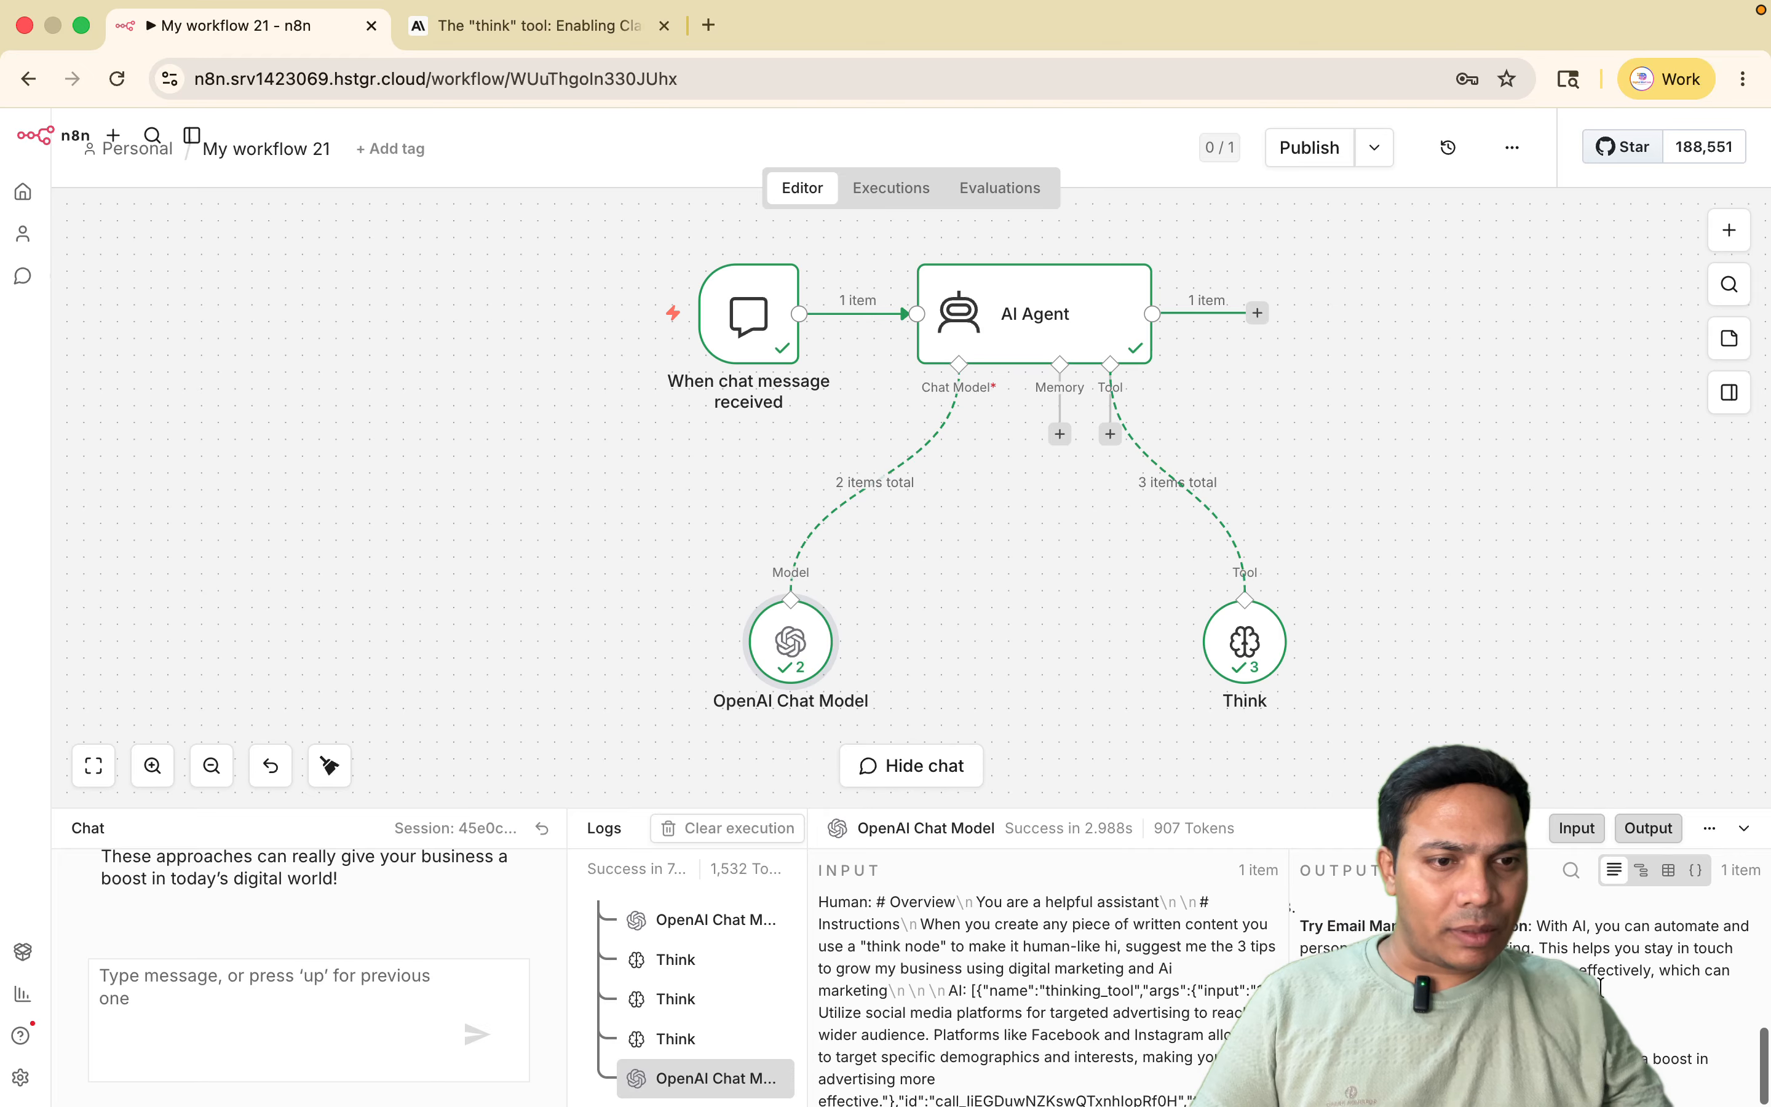
{"action": "scroll", "coordinate": [1603, 996], "scroll_direction": "up", "scroll_amount": 3}
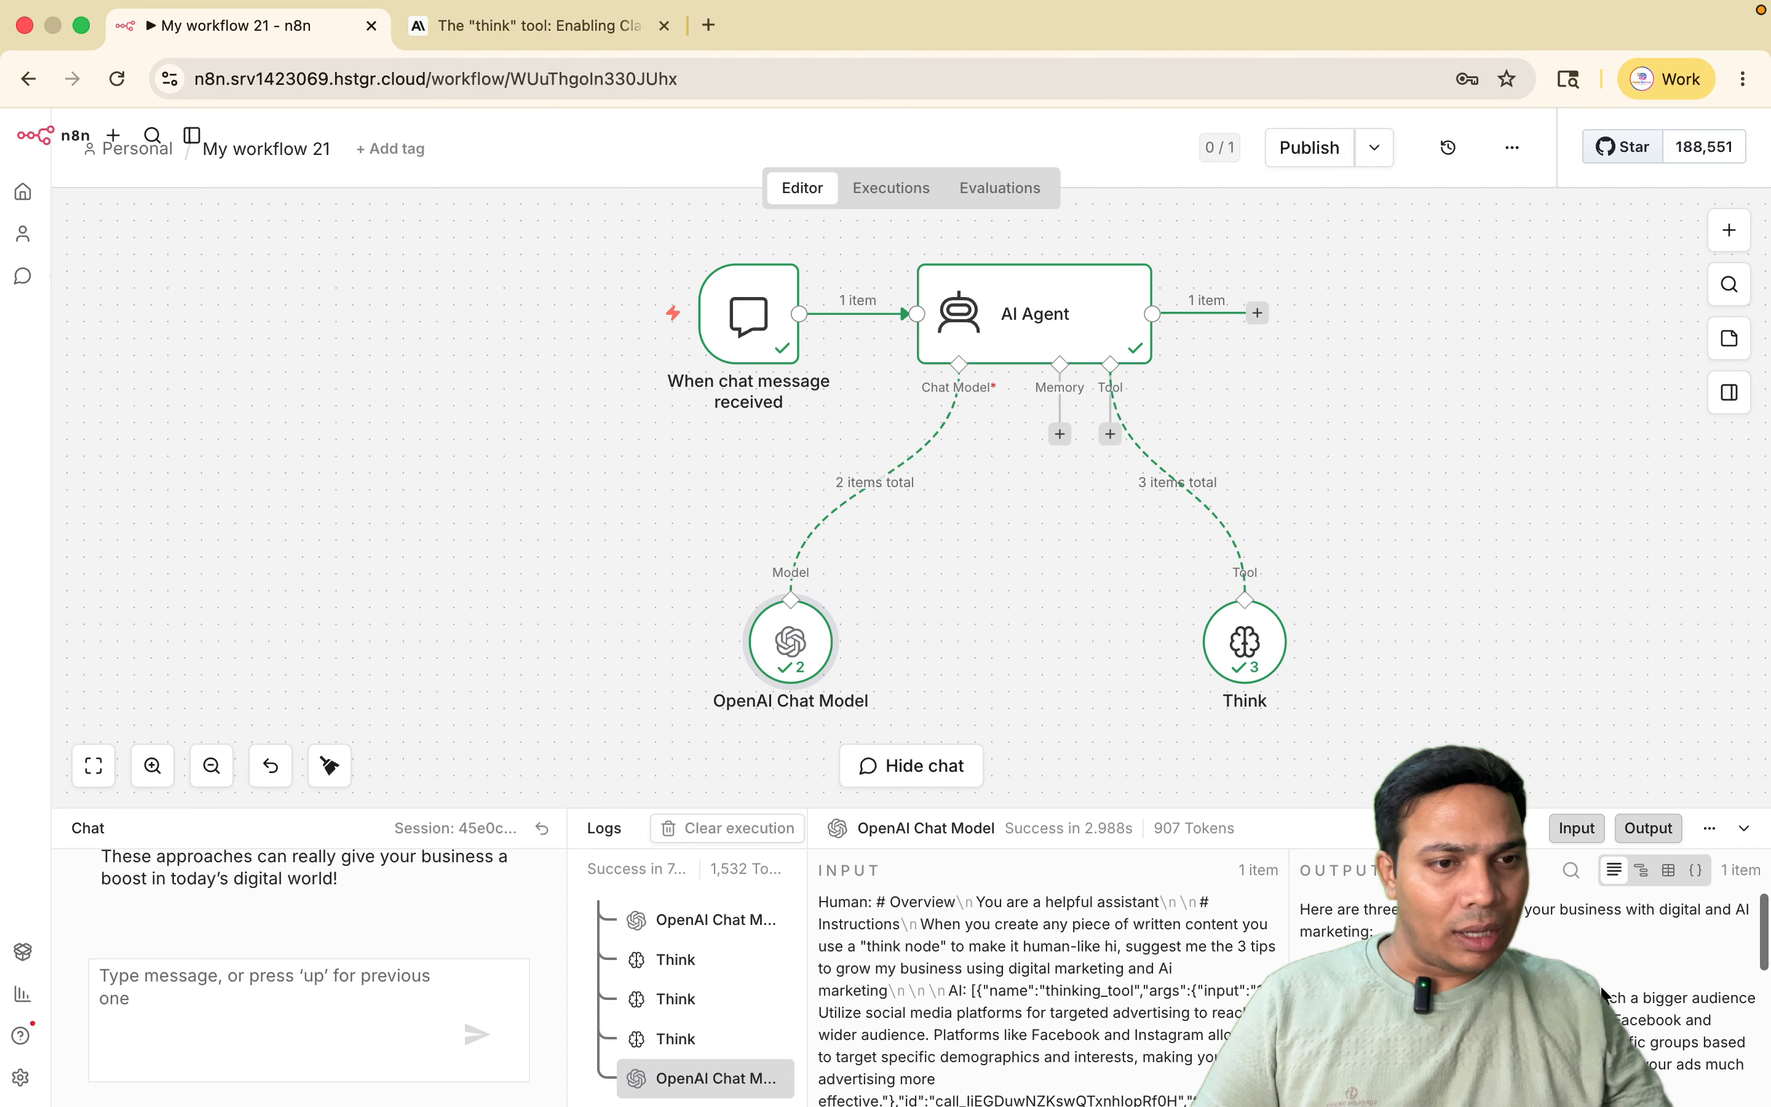
{"action": "scroll", "coordinate": [1341, 941], "scroll_direction": "down", "scroll_amount": 1}
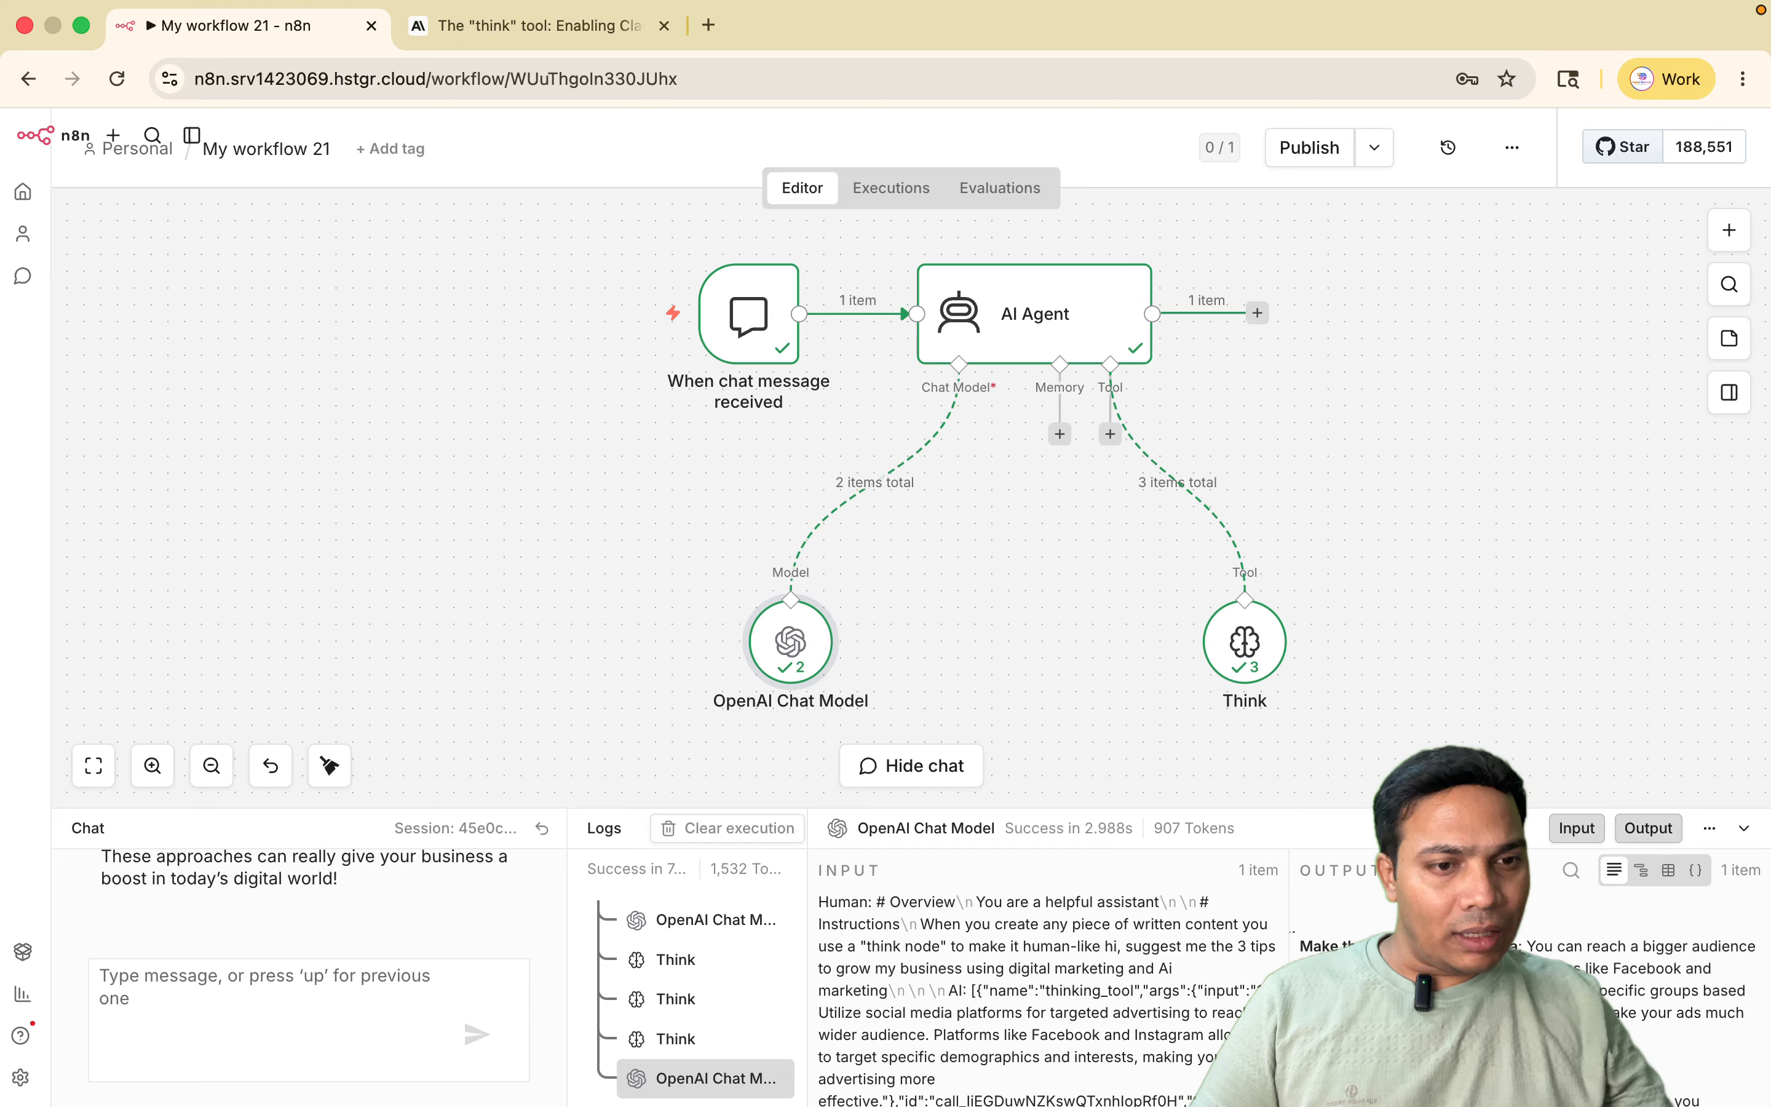
{"action": "scroll", "coordinate": [1529, 995], "scroll_direction": "down", "scroll_amount": 3}
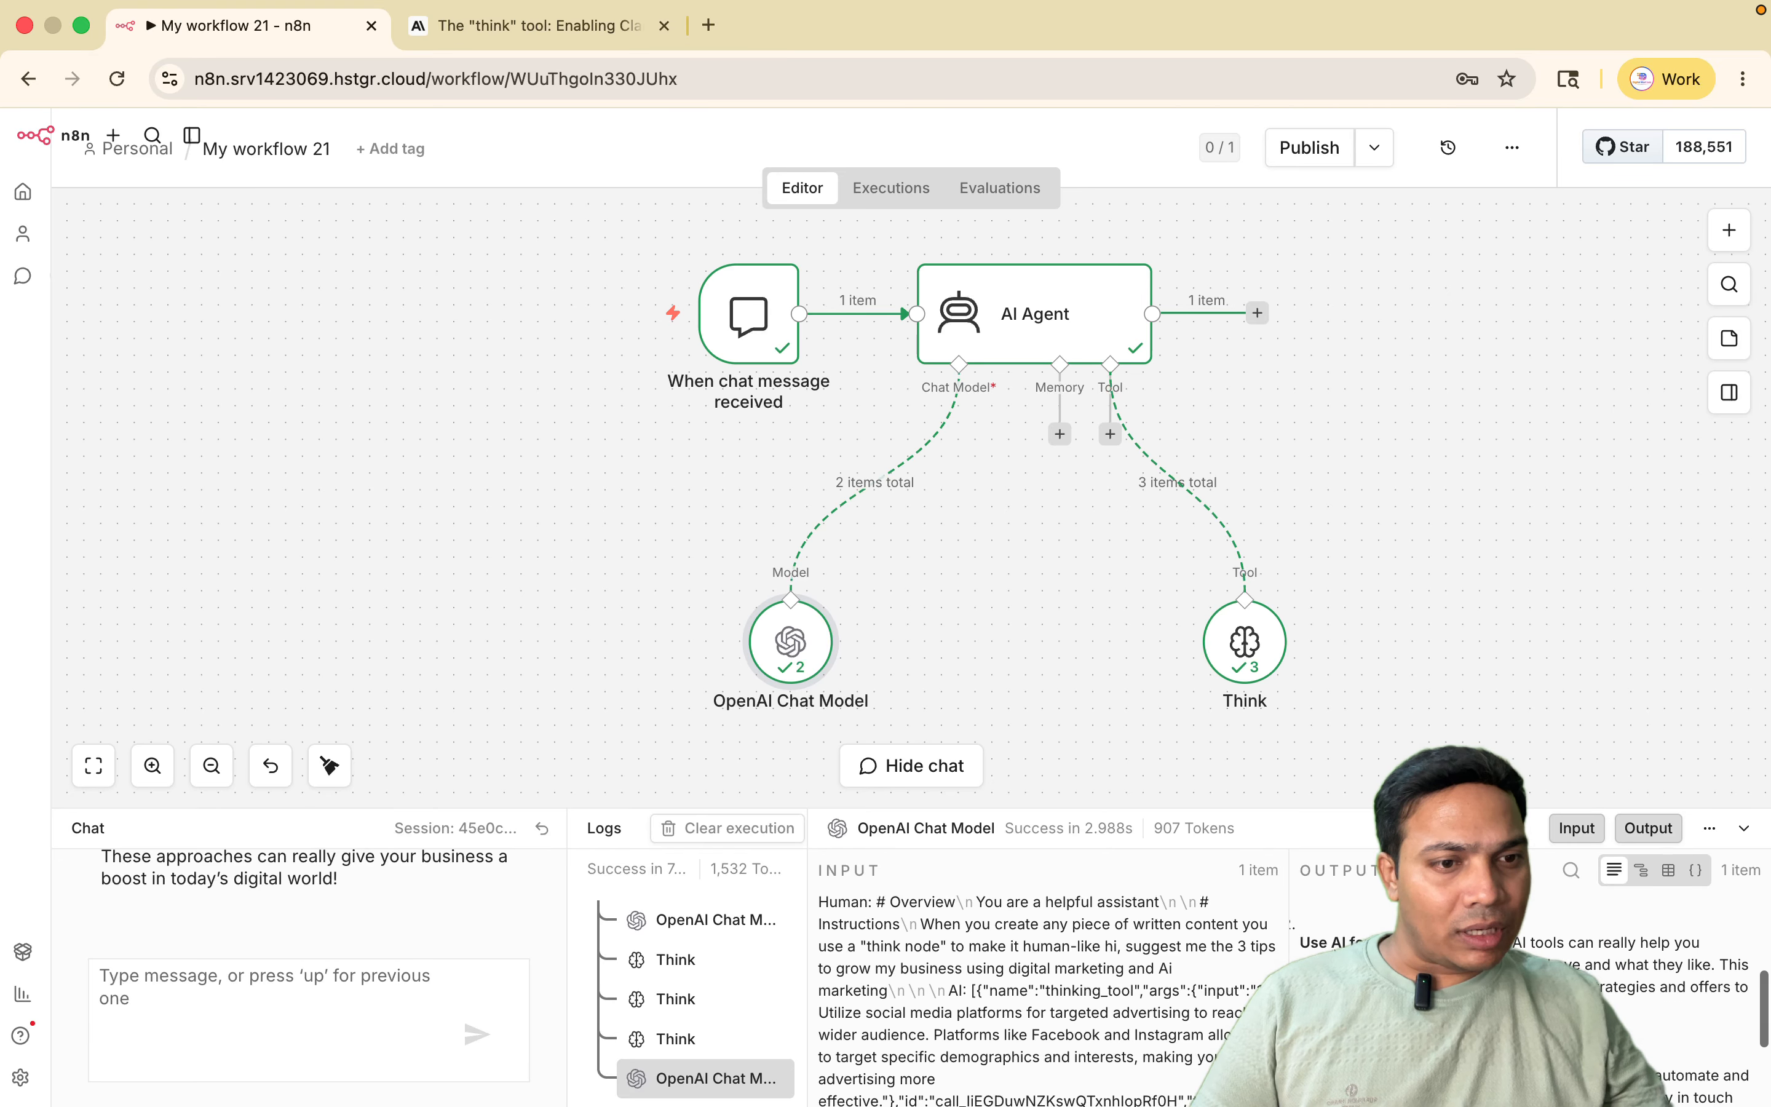
{"action": "scroll", "coordinate": [1529, 996], "scroll_direction": "down", "scroll_amount": 2}
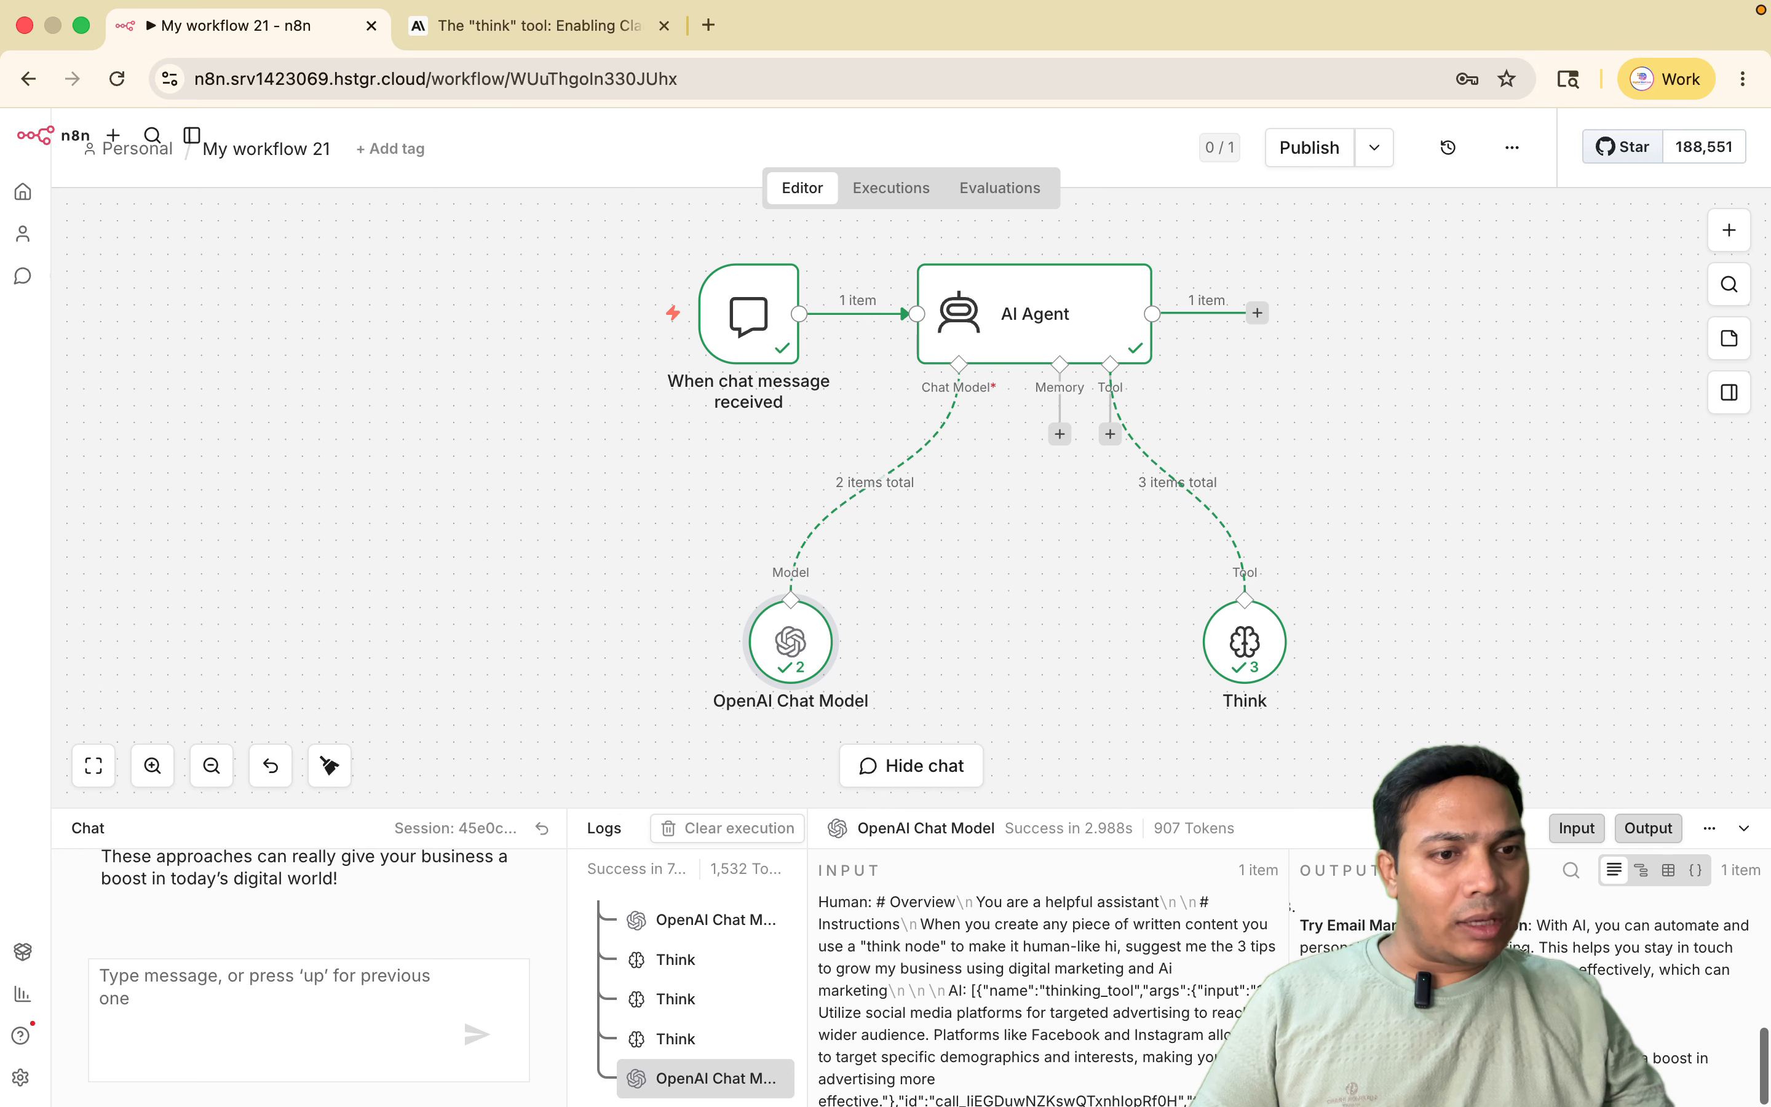
{"action": "left_click_drag", "start_coordinate": [1328, 926], "coordinate": [1523, 945]}
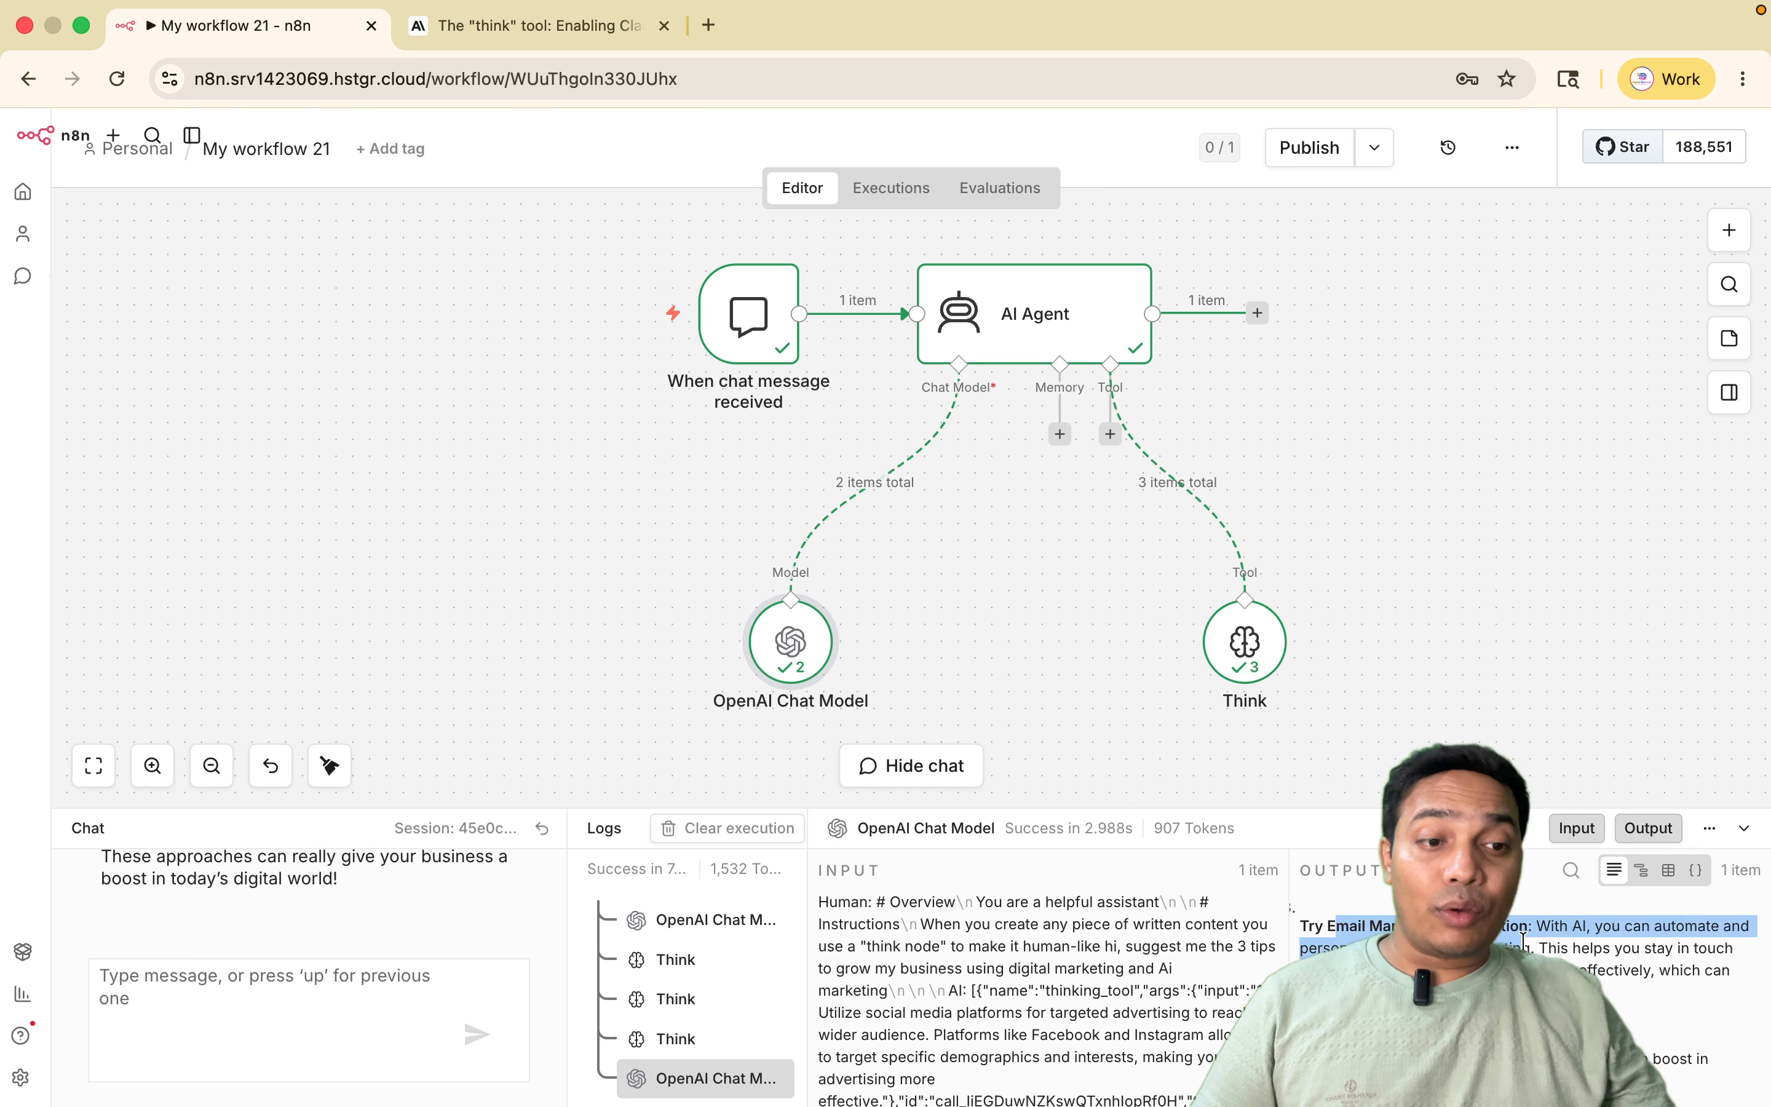